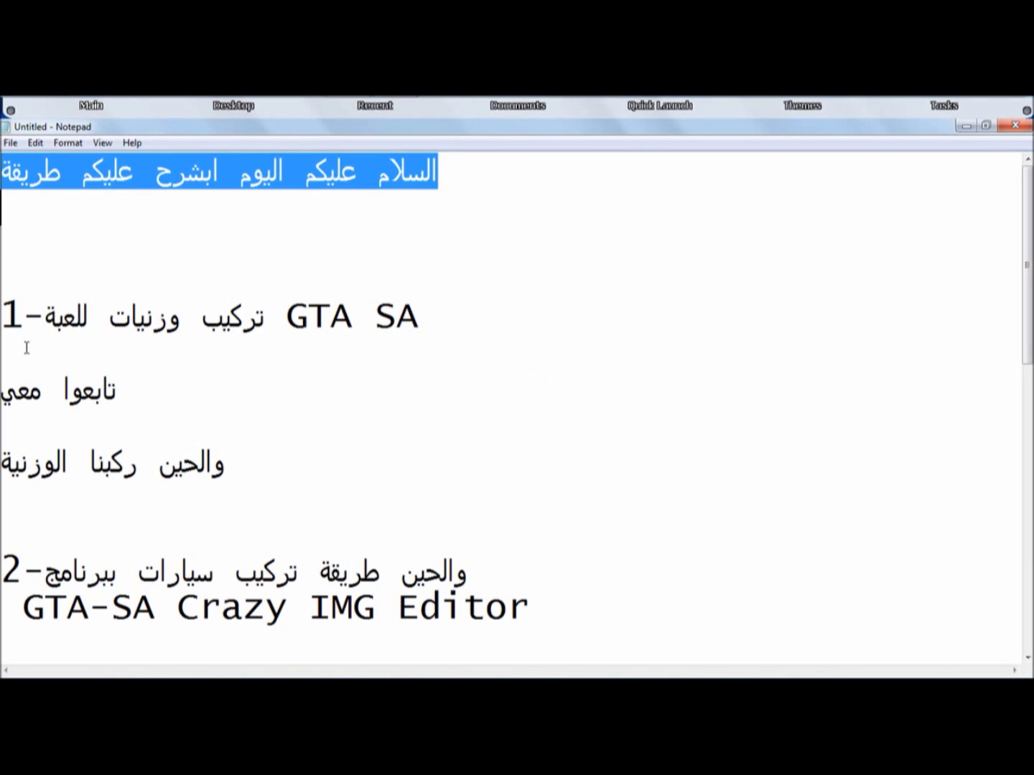
Read the notes on installing vehicle handling files for GTA SA, highlighting each line, and minimize the notes.
left_click(74, 333)
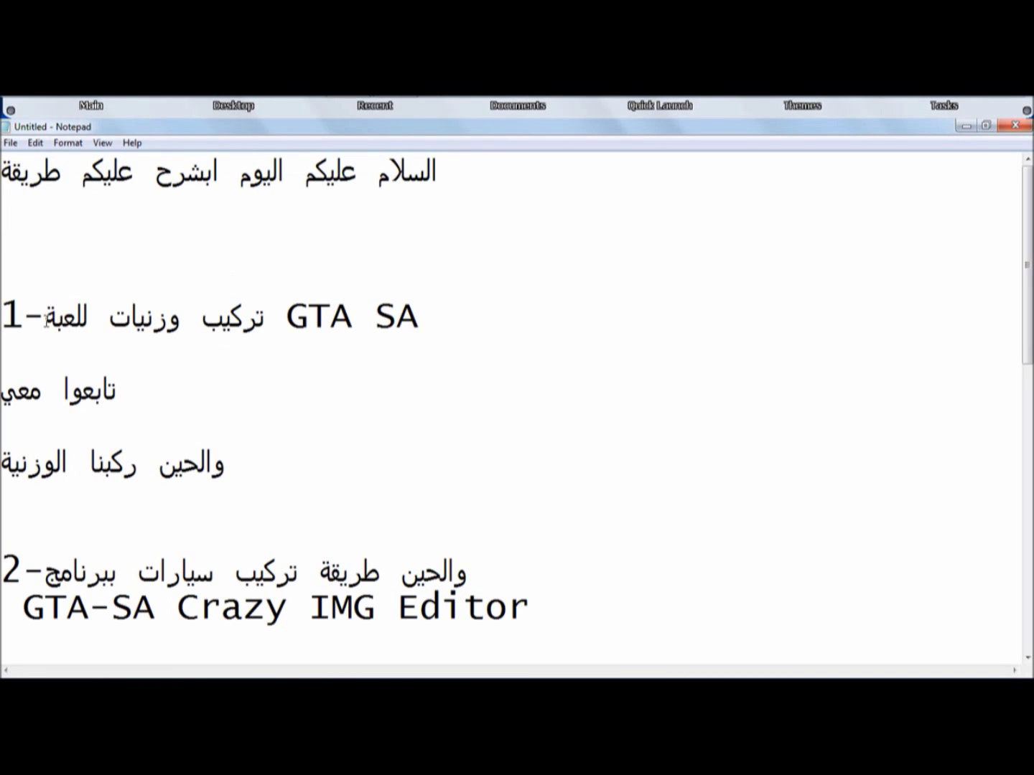
left_click(264, 324)
left_click_drag(264, 326, 44, 323)
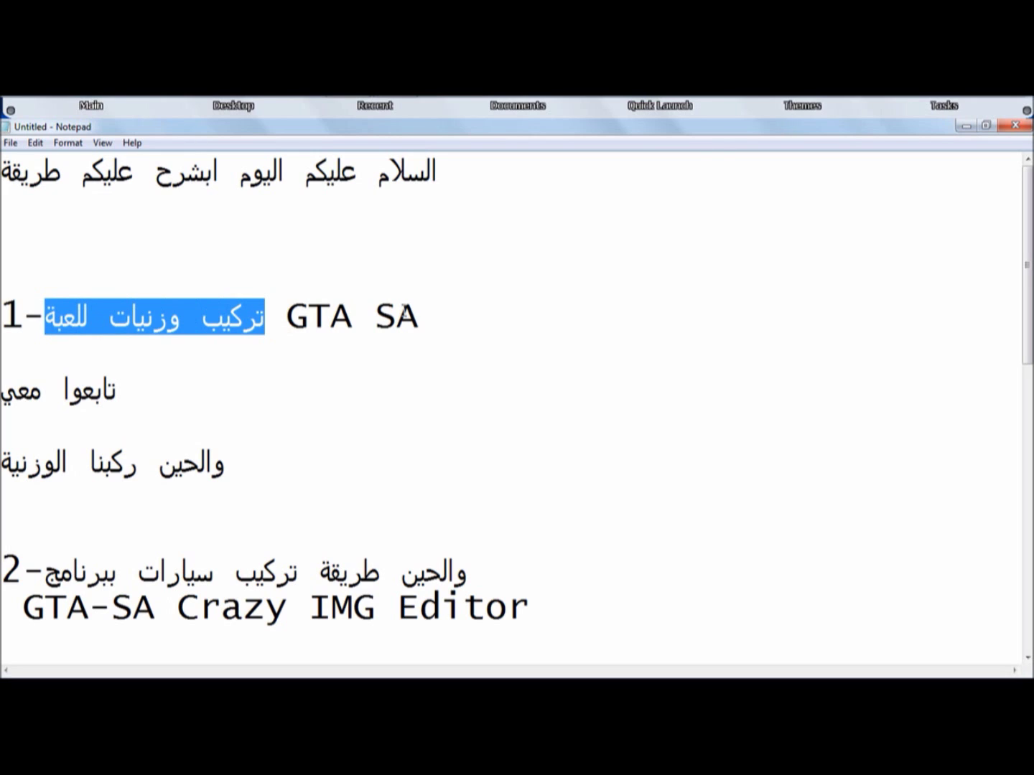
left_click_drag(419, 317, 297, 327)
mouse_move(115, 387)
left_mouse_down()
mouse_move(79, 391)
mouse_move(117, 393)
left_mouse_up()
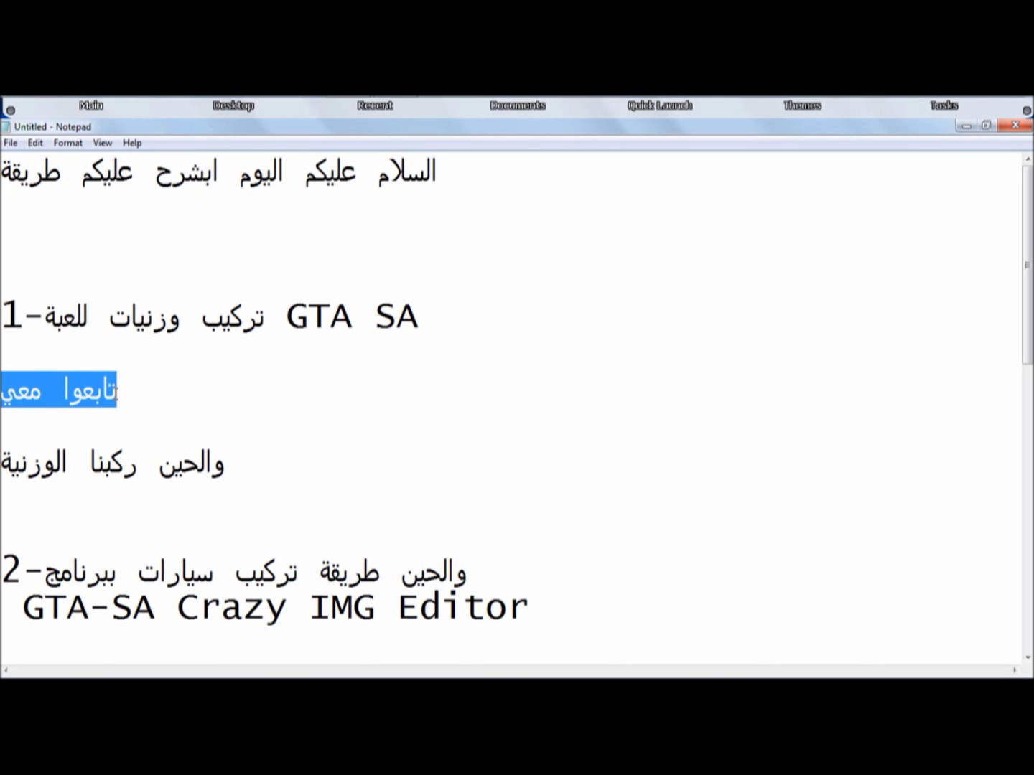
left_click(587, 443)
left_click(966, 127)
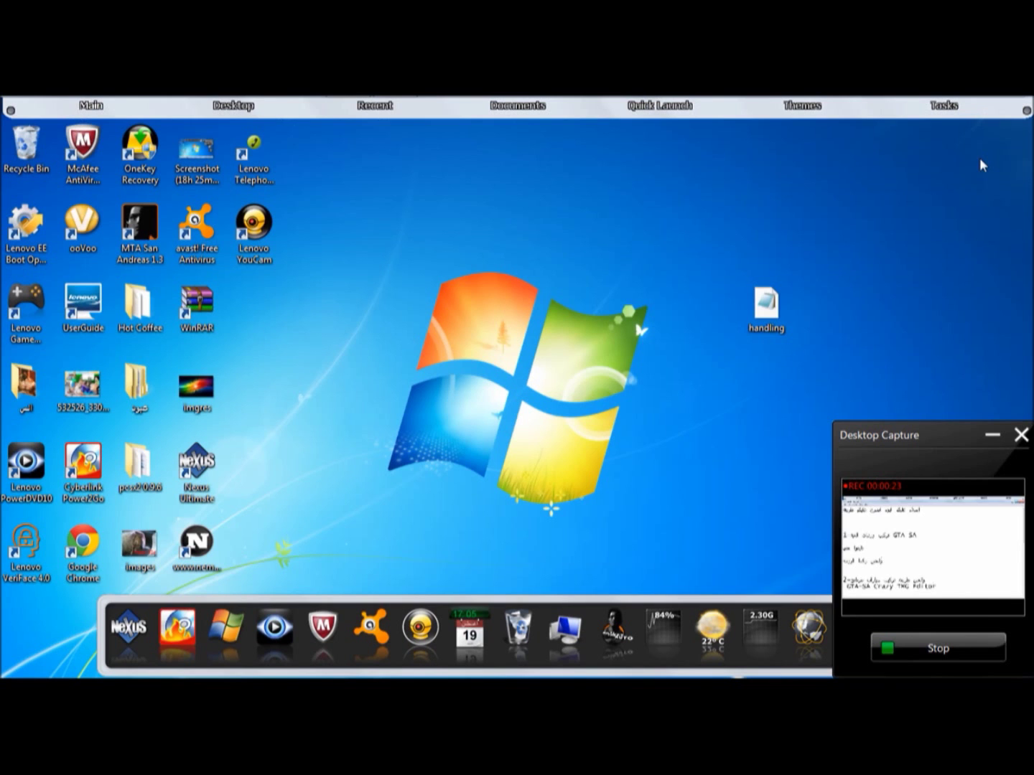
Copy the handling file from the desktop and open the data folder inside the Hot Coffee game folder.
right_click(772, 315)
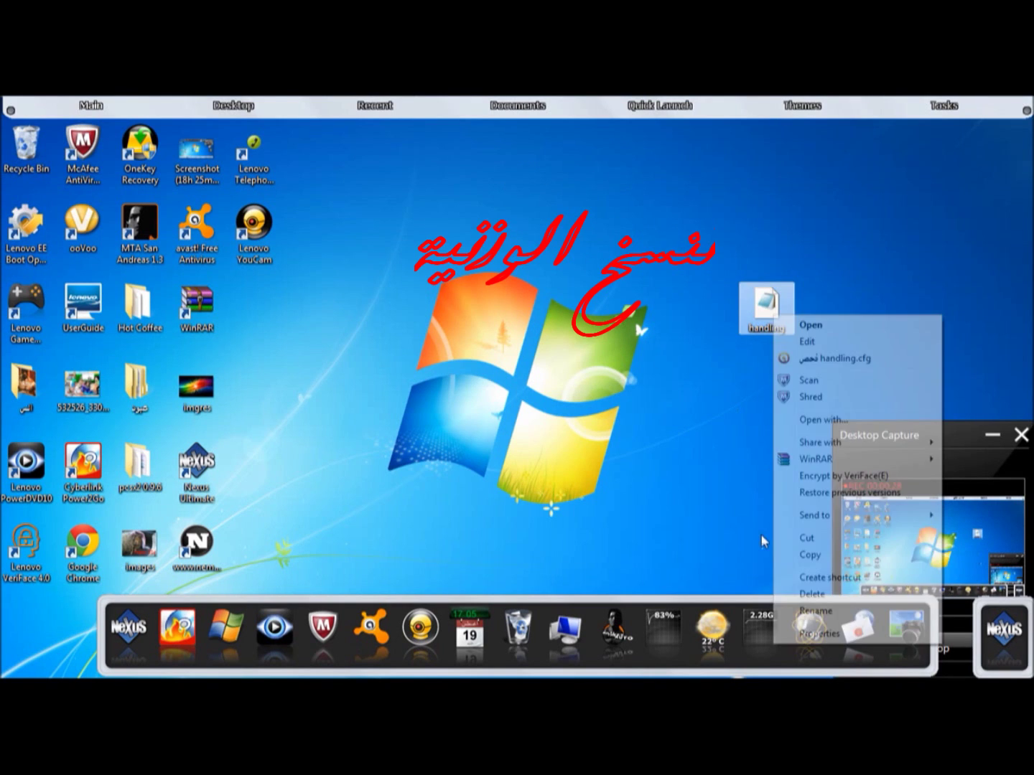
left_click(828, 556)
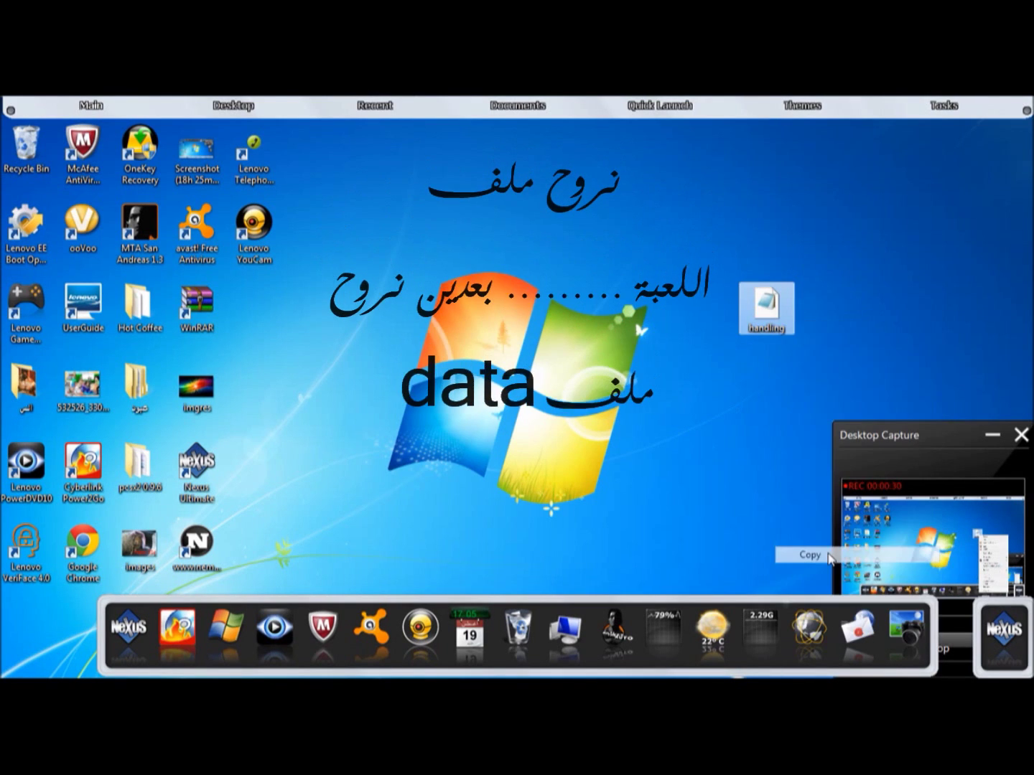
double_click(138, 301)
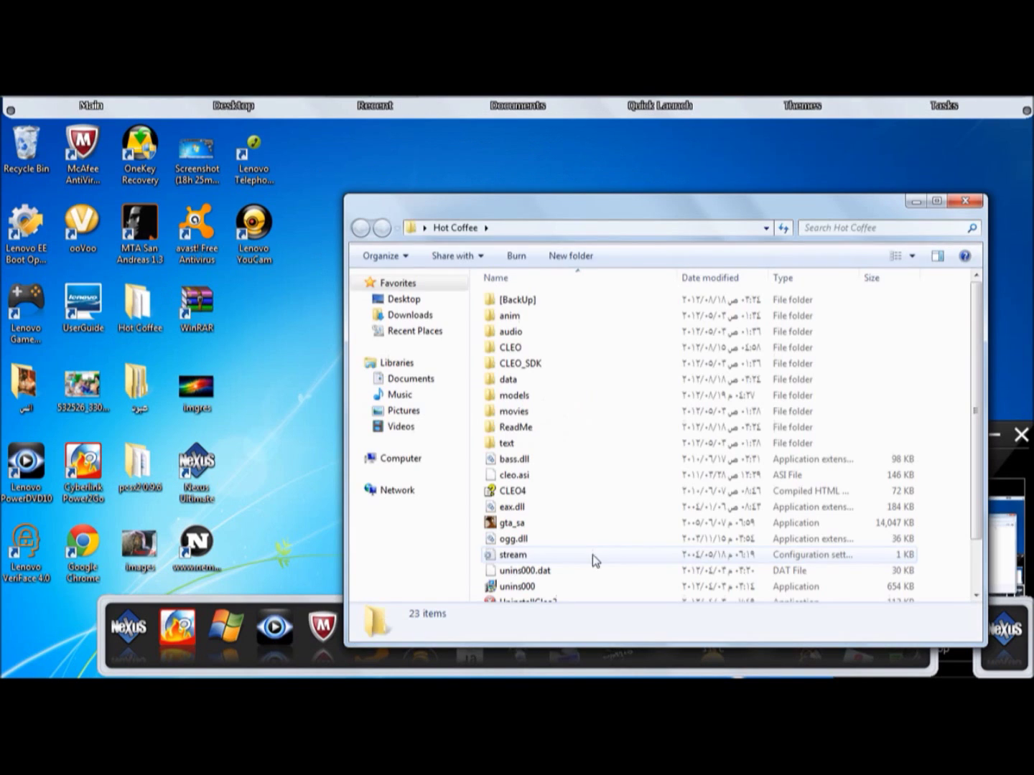
double_click(530, 396)
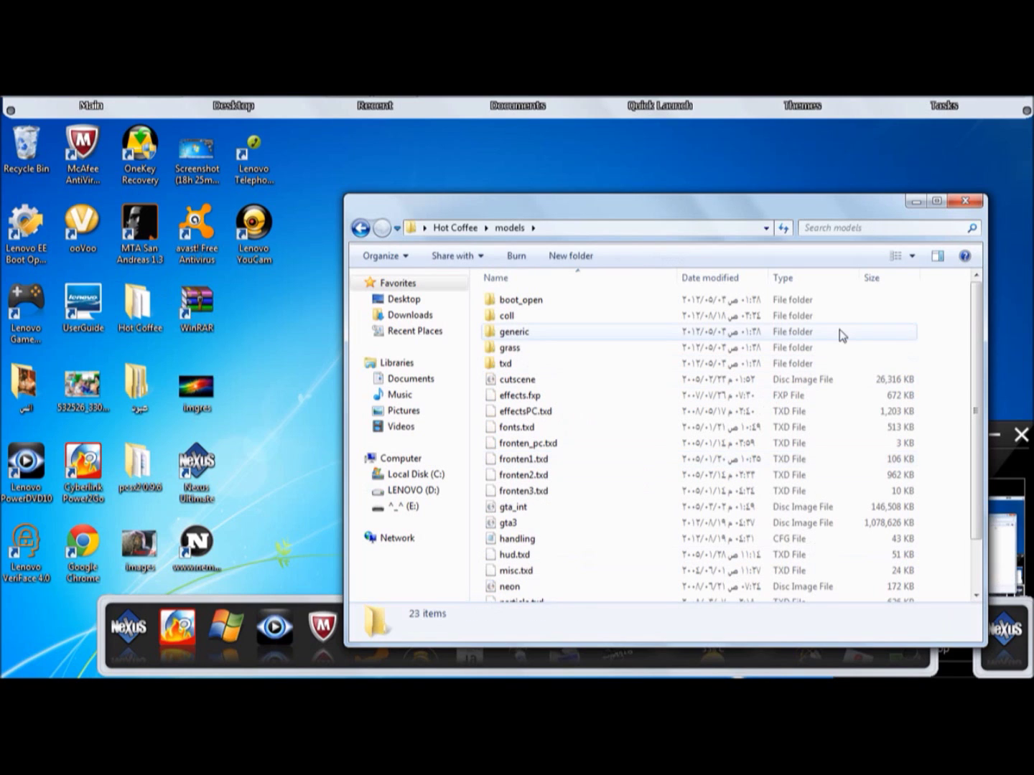
left_click(362, 228)
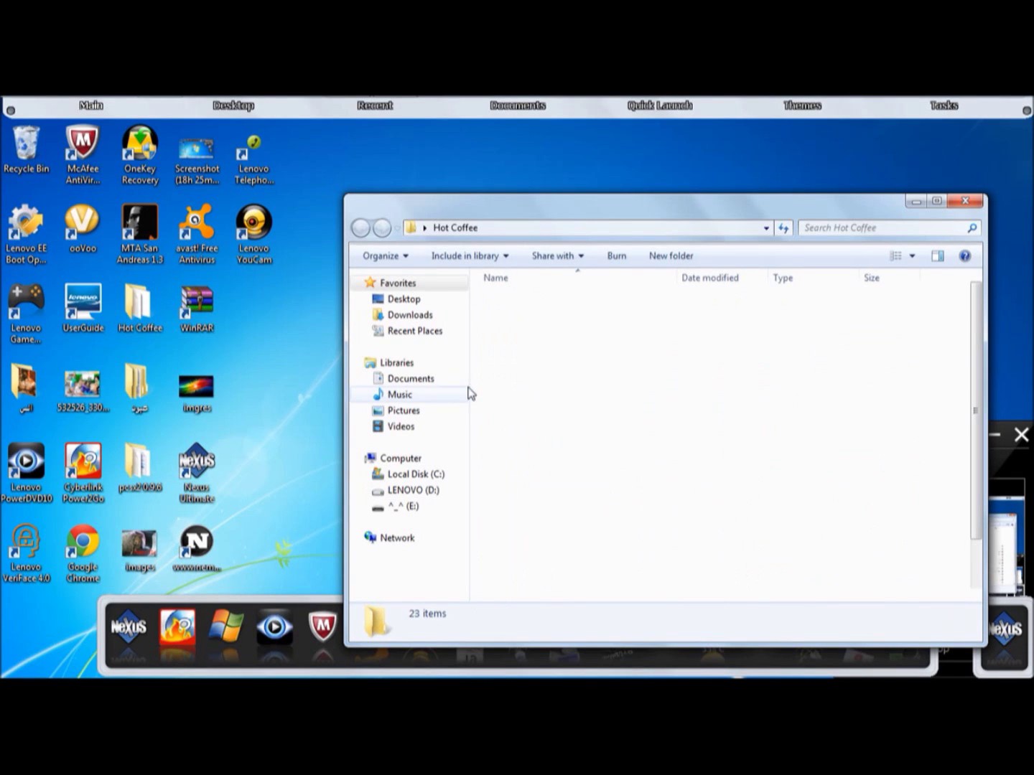
double_click(518, 381)
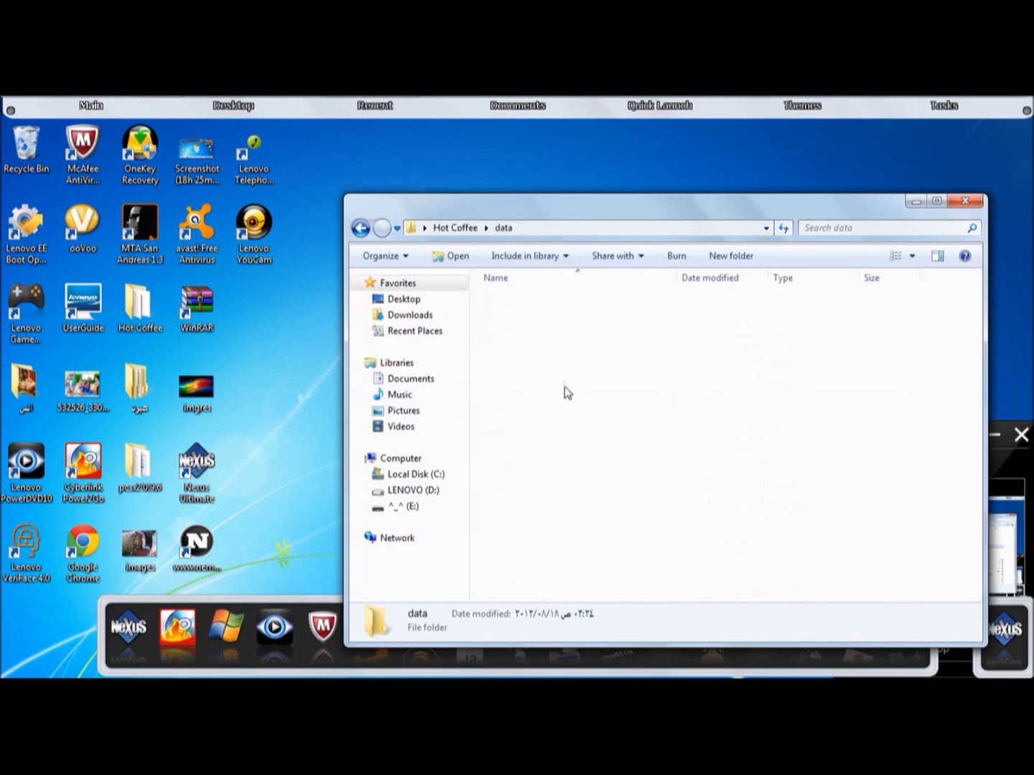
Paste the handling file into the data folder, replacing the existing copy, and close the folder window.
left_click(973, 456)
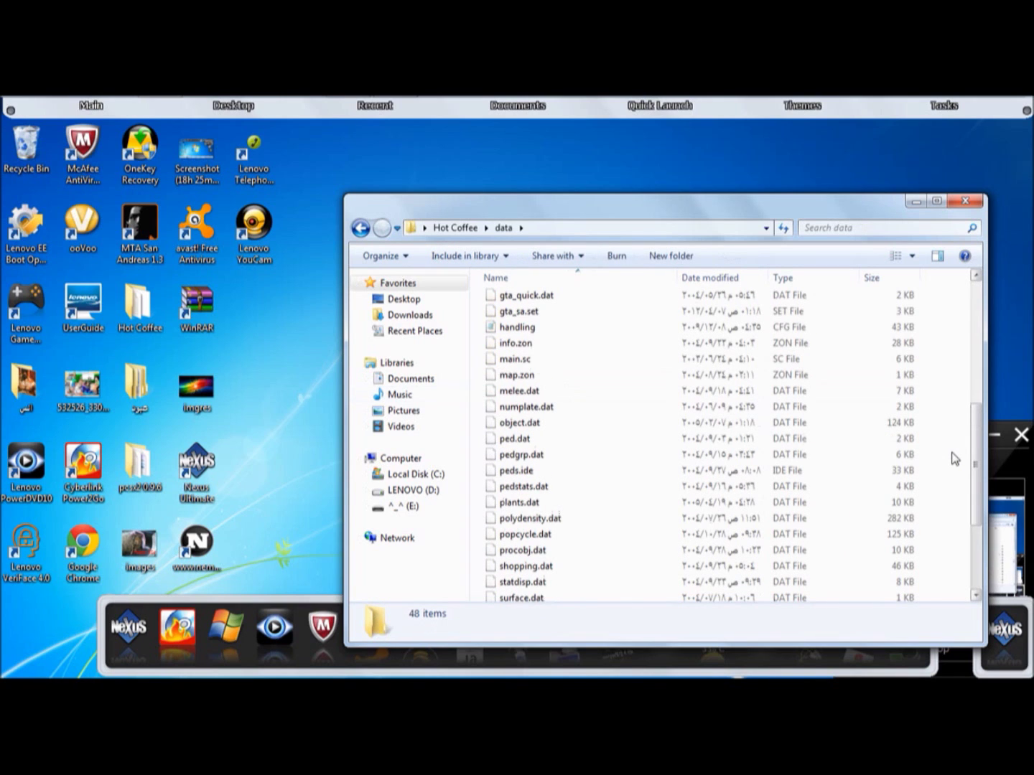
right_click(954, 459)
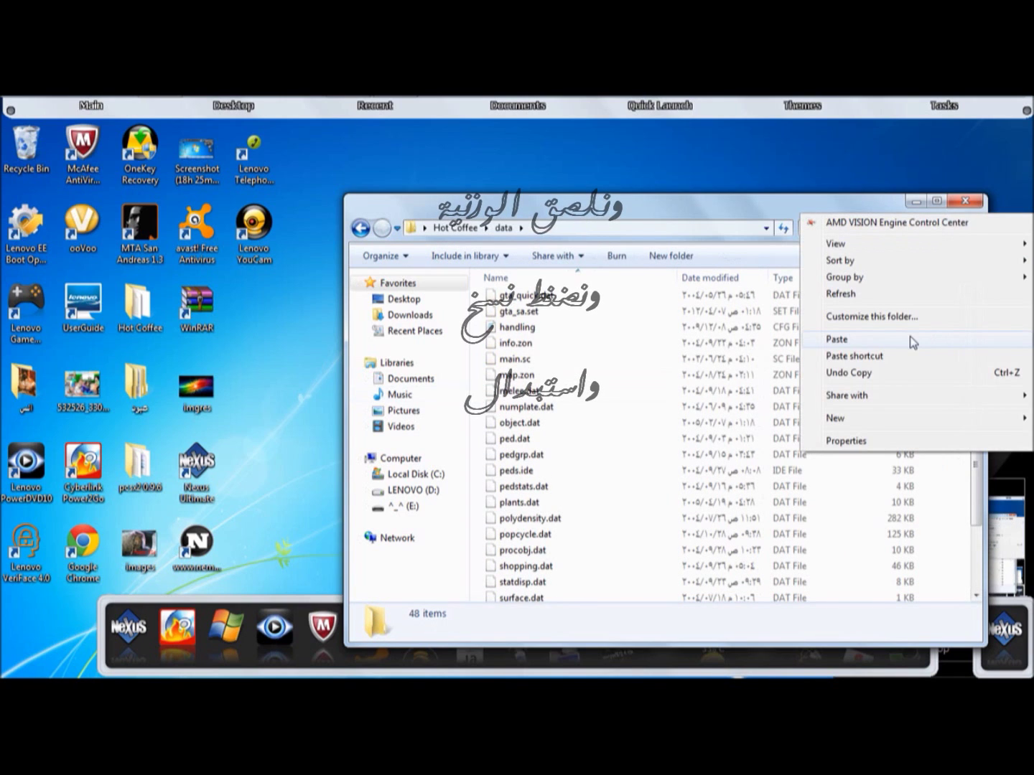
left_click(908, 341)
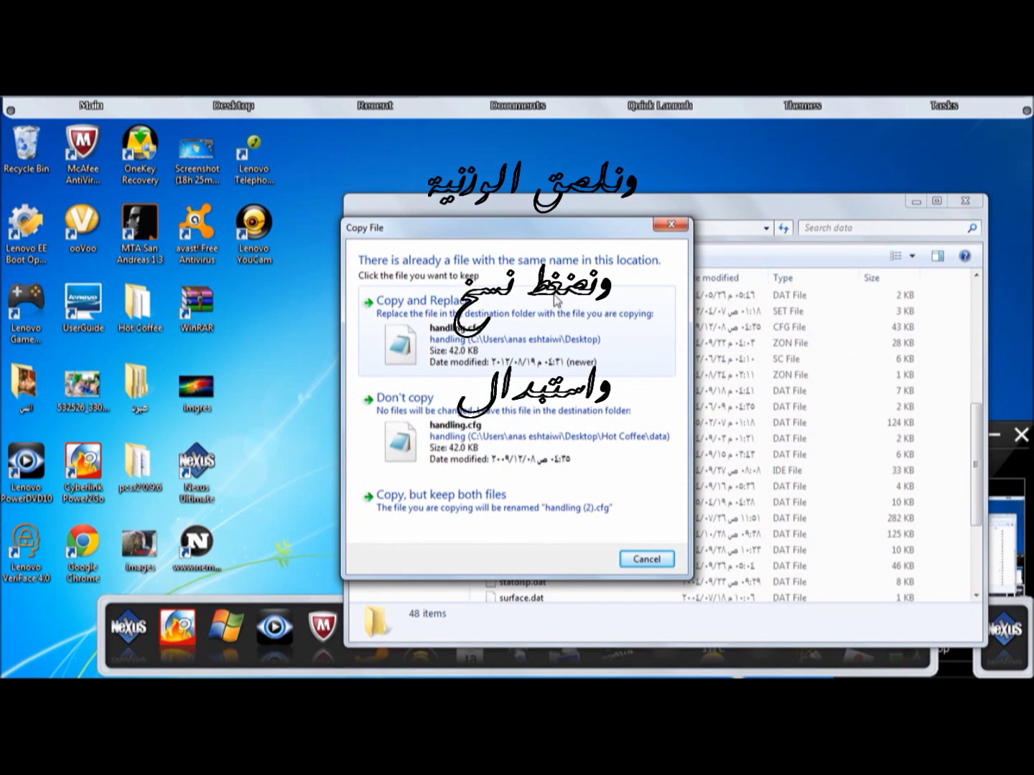
left_click(536, 349)
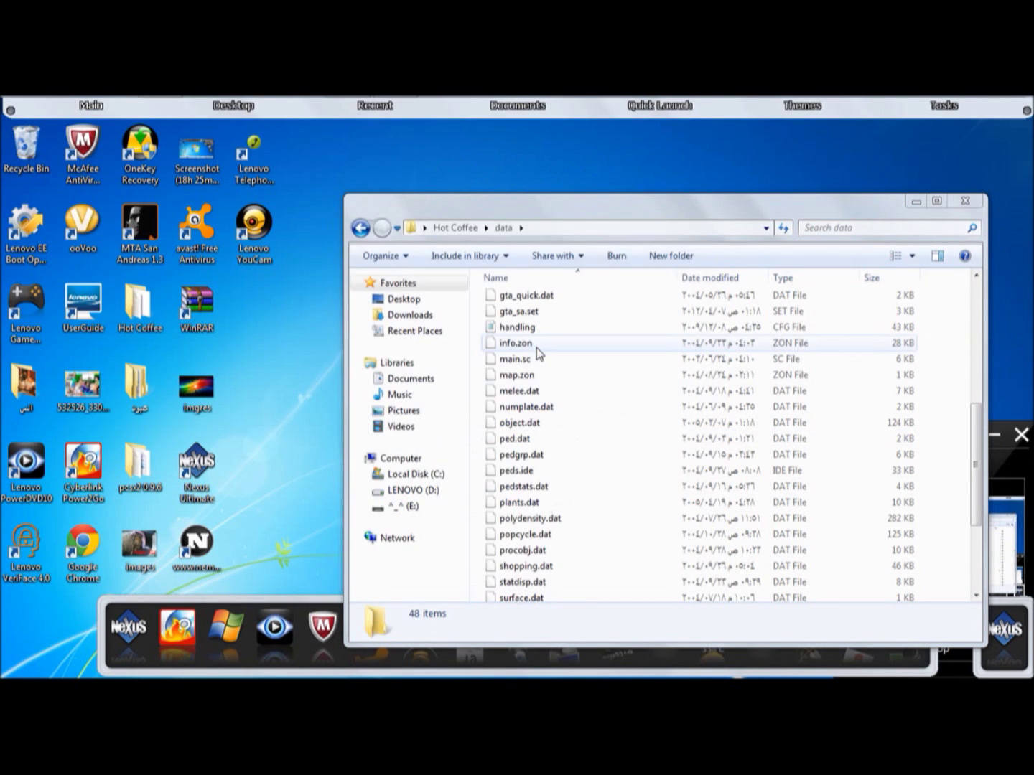
left_click(967, 205)
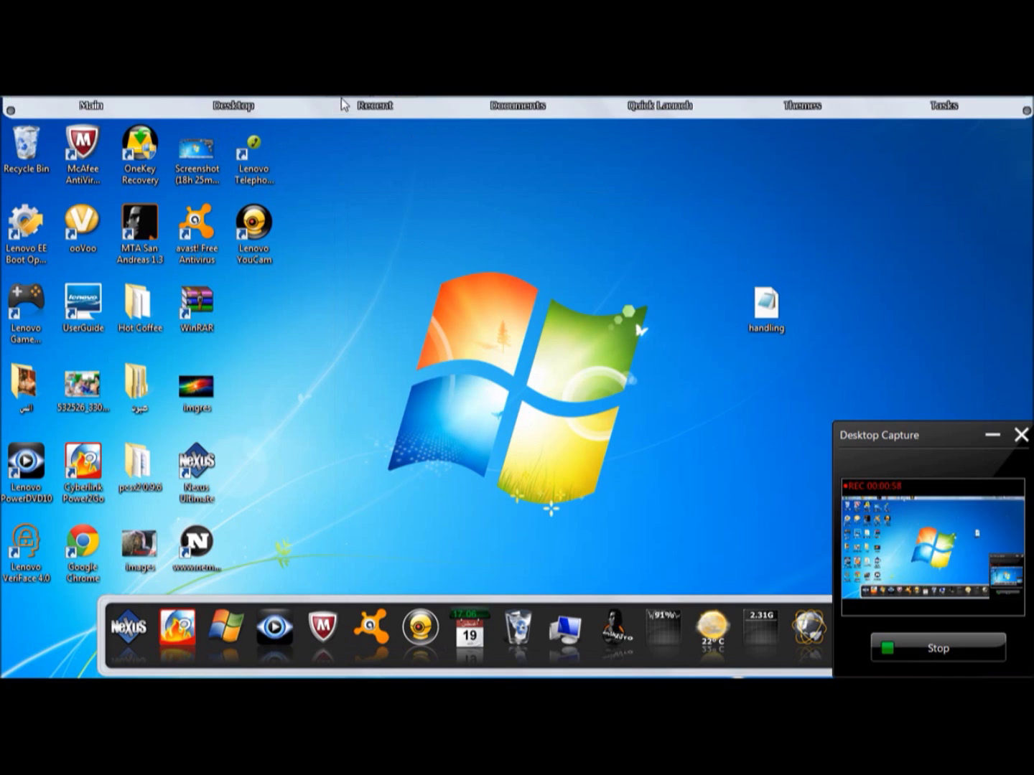
Switch to Notepad and read section 2 of the notes on installing cars with GTA-SA Crazy IMG Editor, then minimize it.
left_click(404, 205)
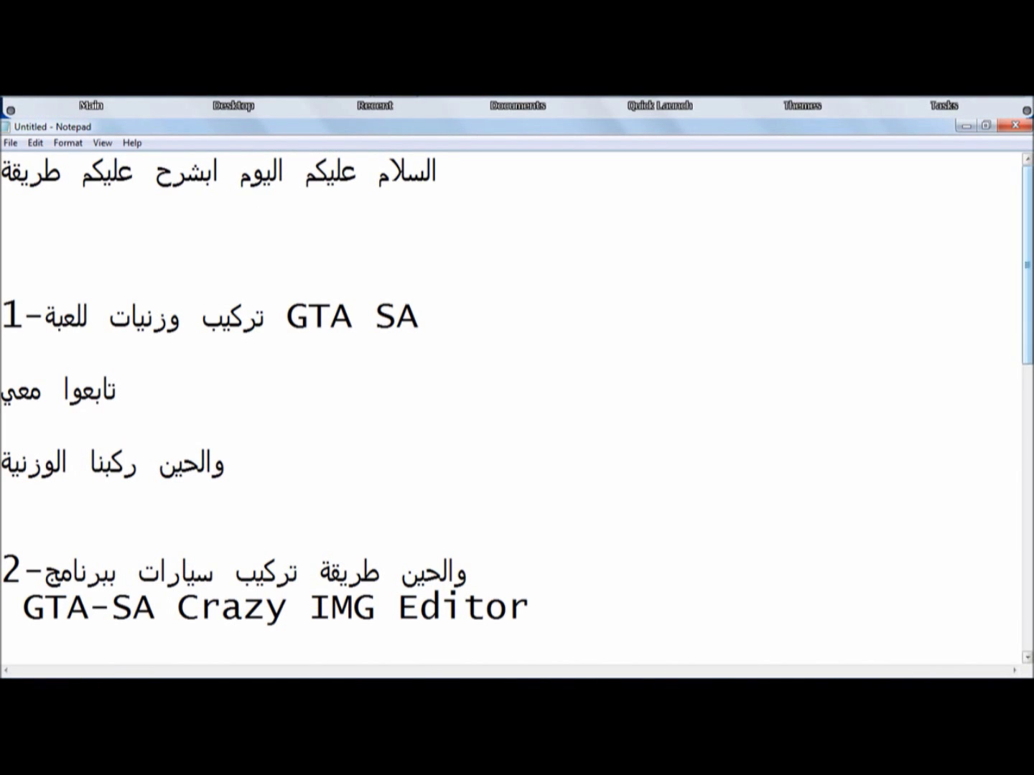
left_click_drag(225, 468, 39, 466)
left_click(225, 465)
left_click_drag(1028, 267, 1030, 289)
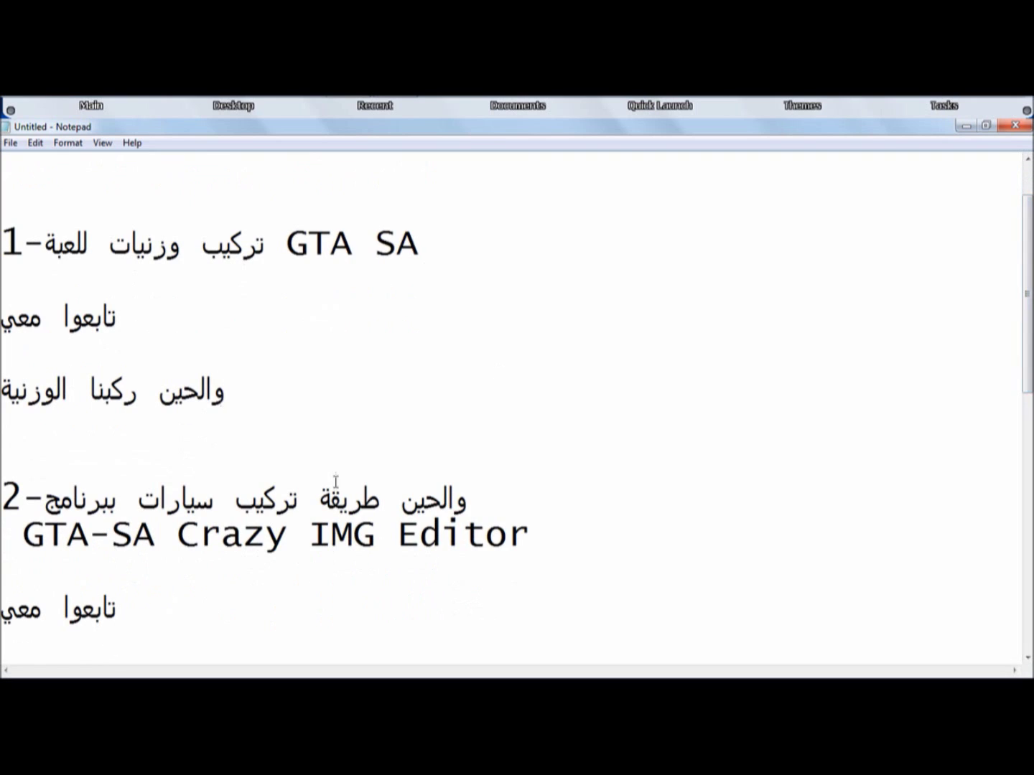
mouse_move(467, 501)
left_mouse_down()
mouse_move(283, 511)
mouse_move(44, 502)
mouse_move(25, 539)
mouse_move(470, 557)
mouse_move(529, 534)
left_mouse_up()
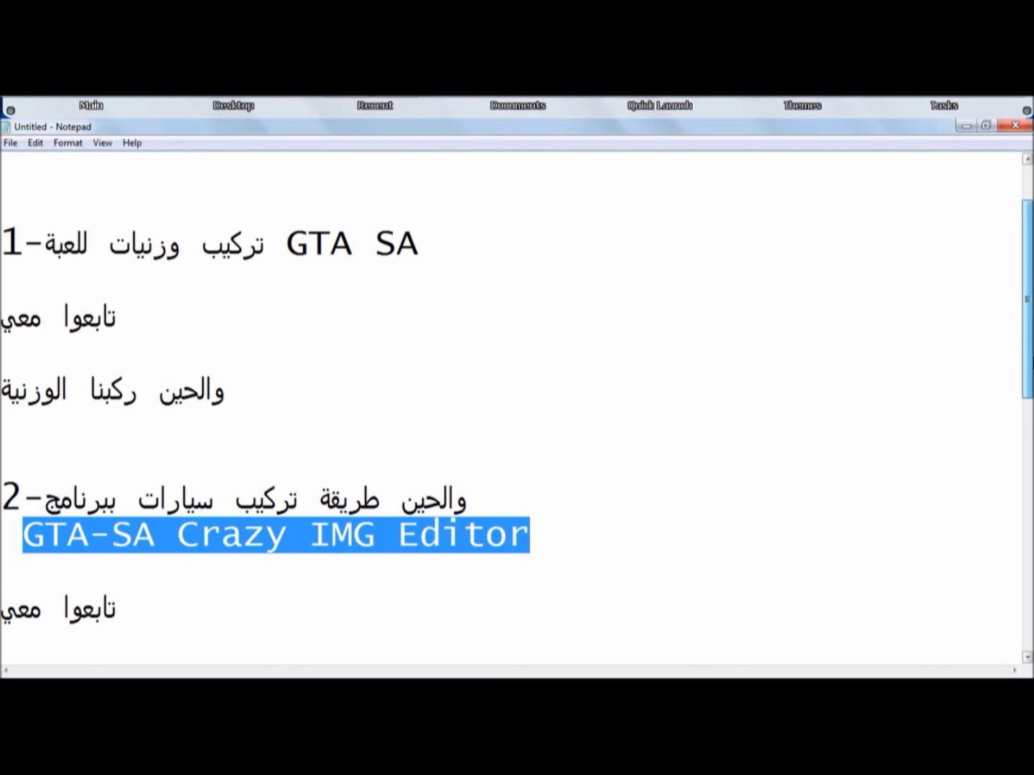
scroll(516, 406, "down", 2)
scroll(125, 430, "down", 1)
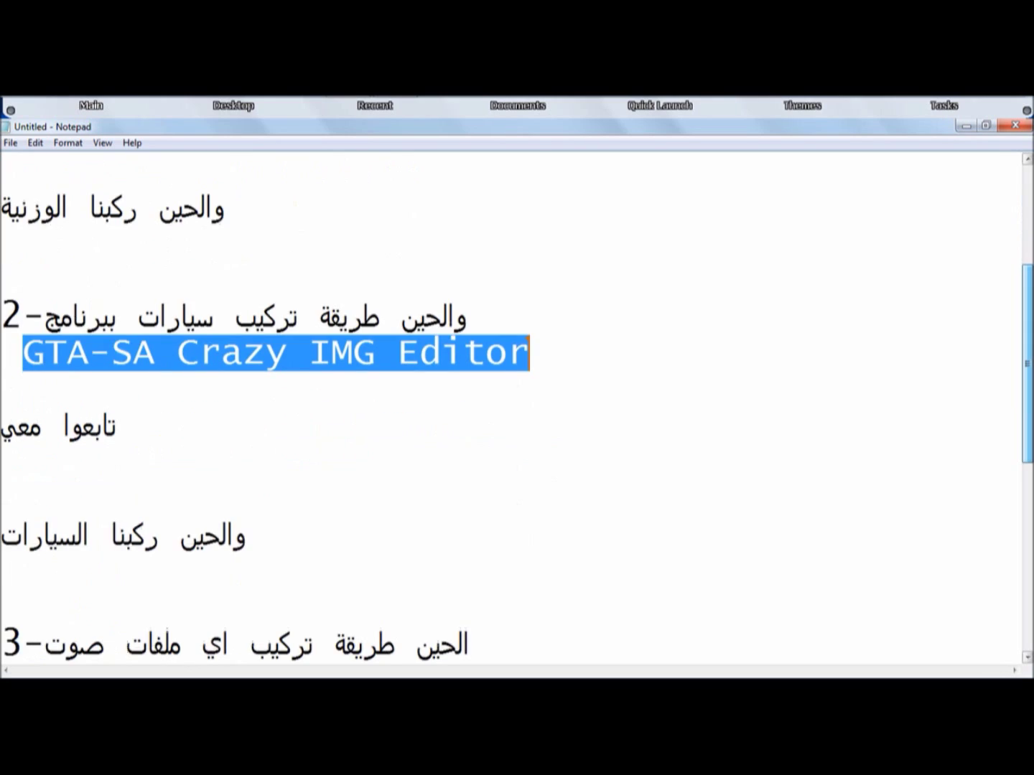
left_click_drag(115, 431, 21, 450)
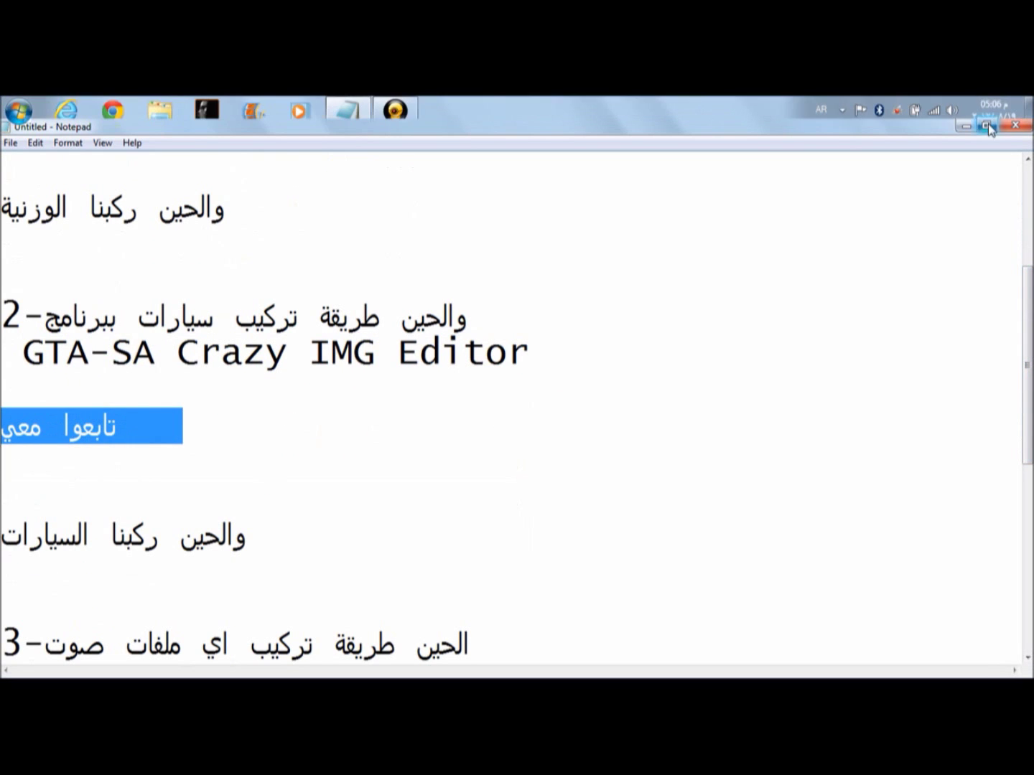
left_click(965, 127)
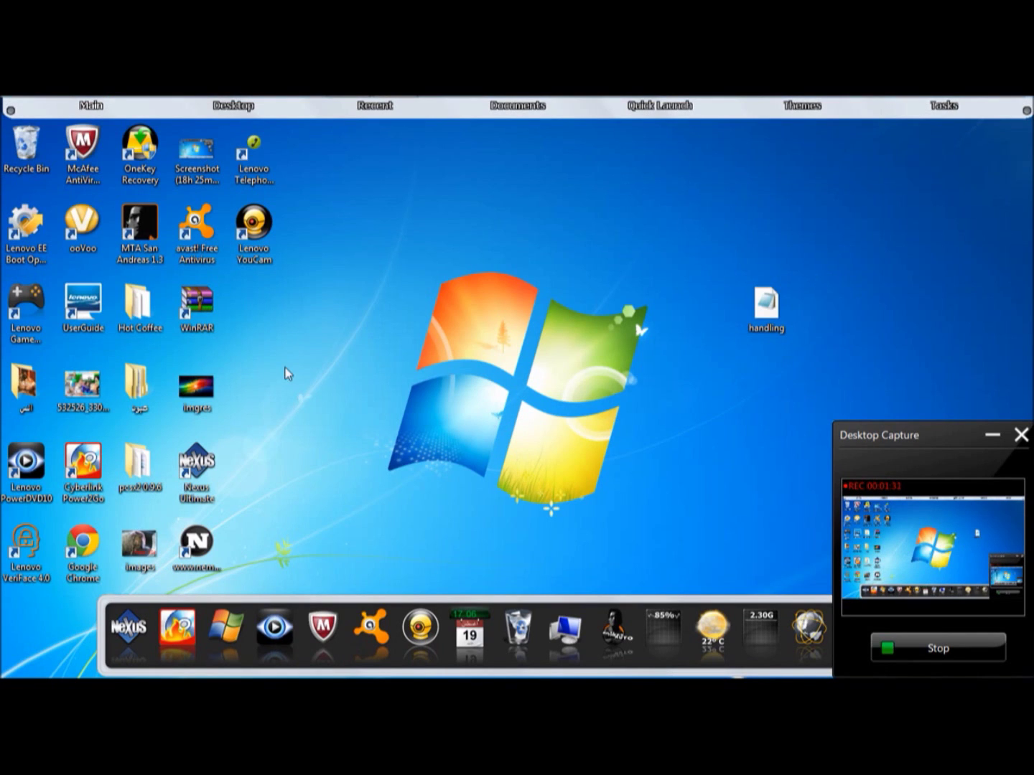
Browse from the personal desktop folder through مجلد جديد (٢), جرائد السعودي and برامج to the GTA-SA Crazy IMG Editor_2 folder.
double_click(28, 387)
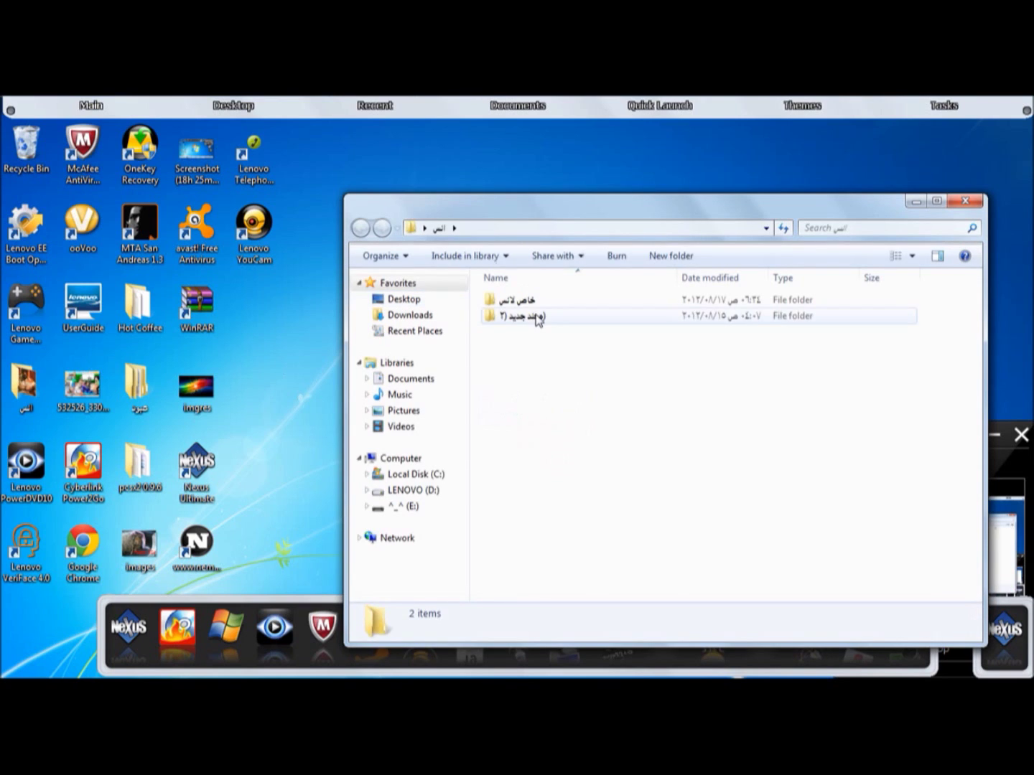
left_click(537, 319)
double_click(536, 319)
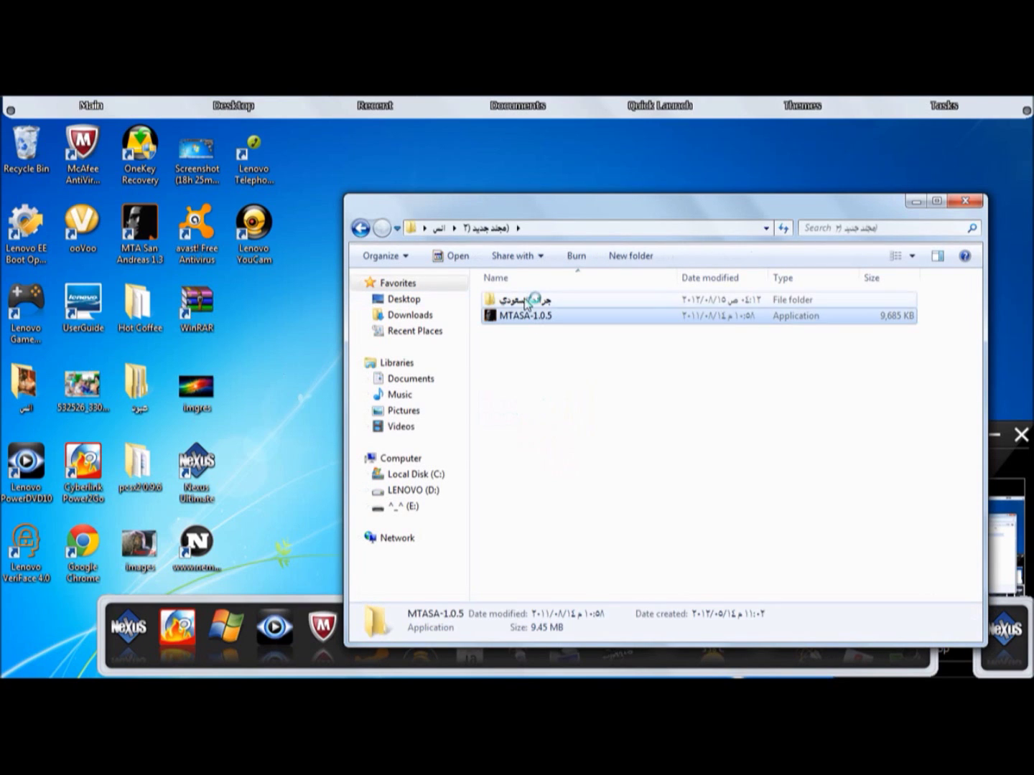
double_click(527, 301)
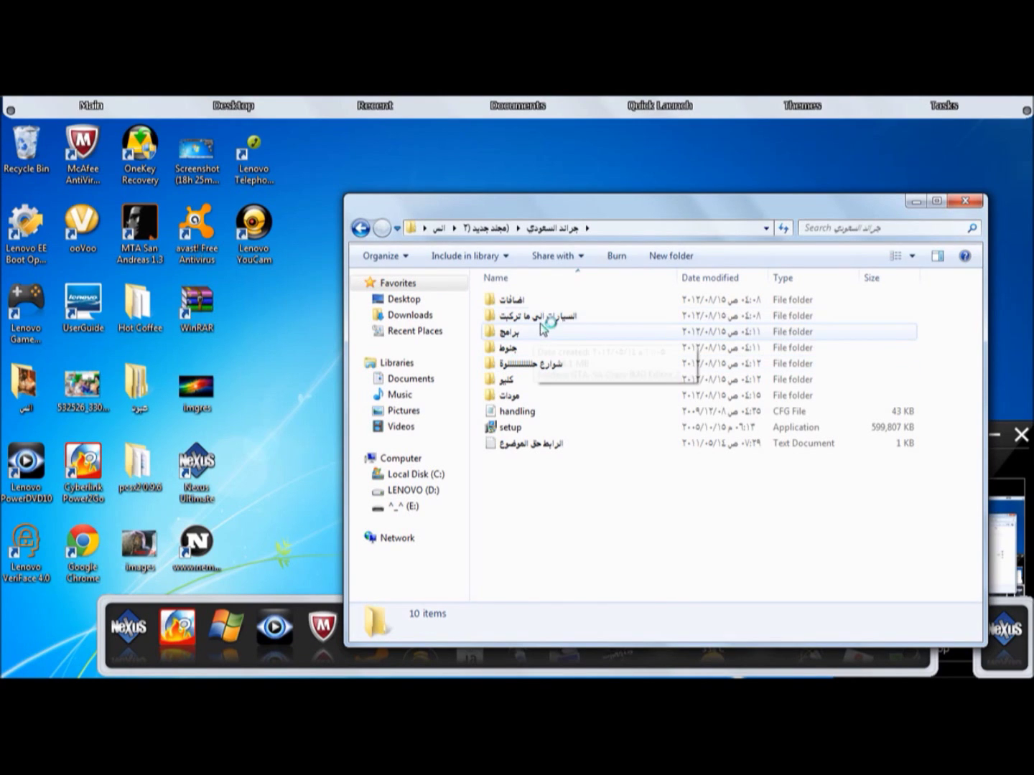
left_click(527, 335)
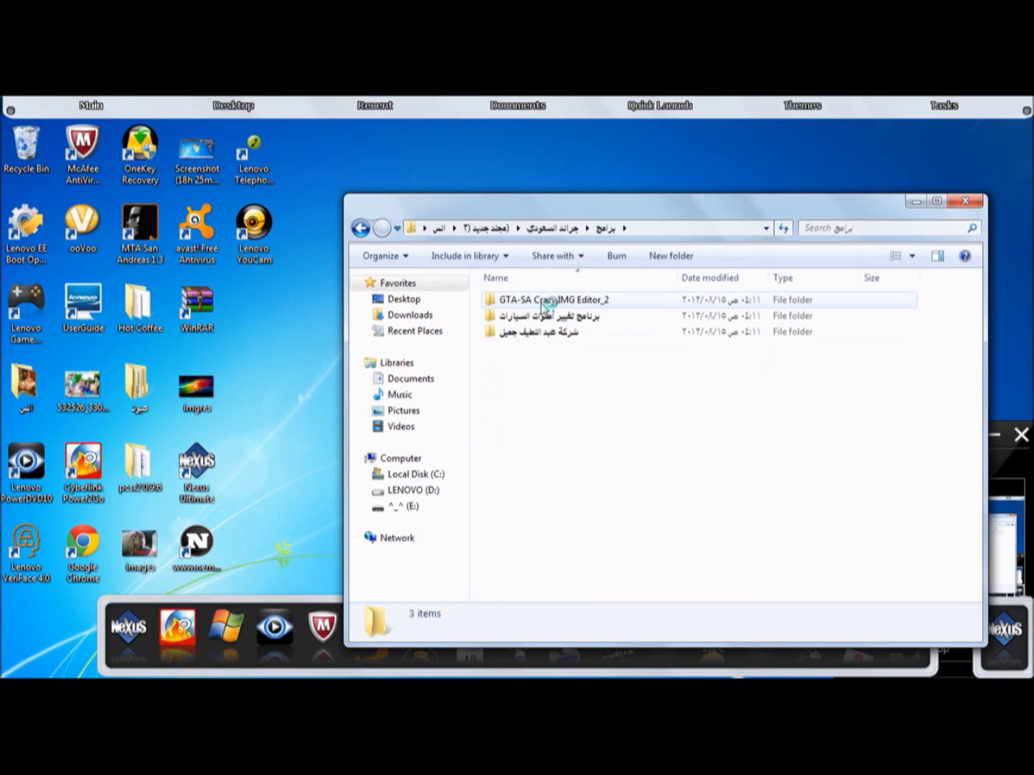
double_click(542, 300)
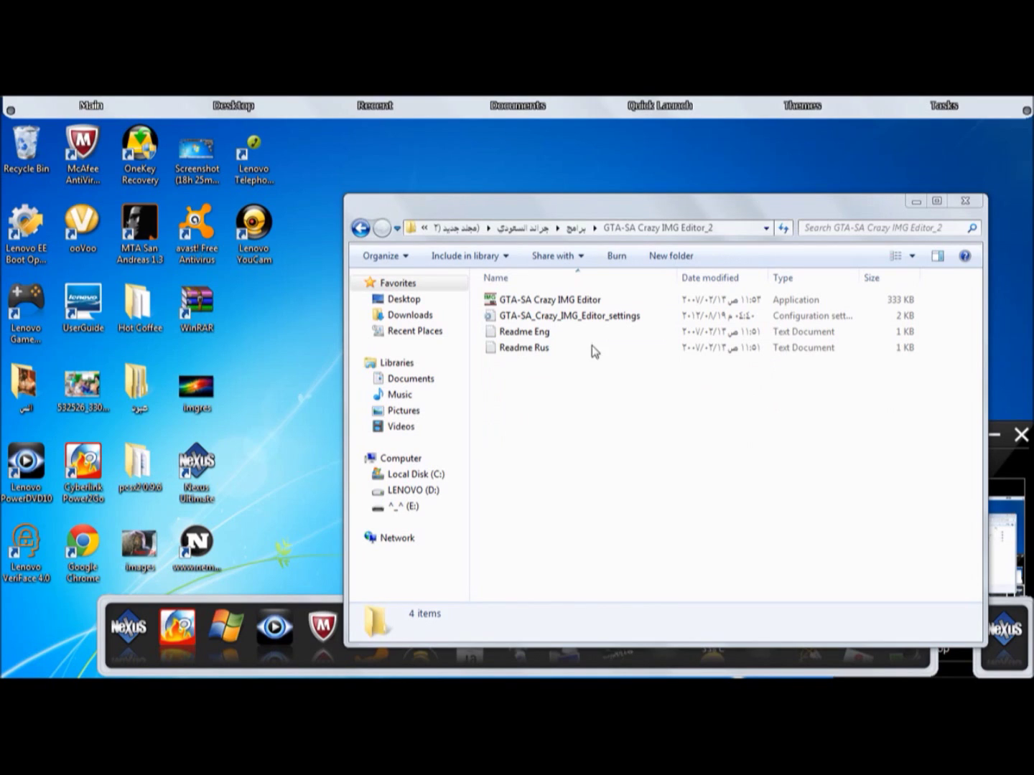
Launch the GTA-SA Crazy IMG Editor application from its folder.
left_click(560, 301)
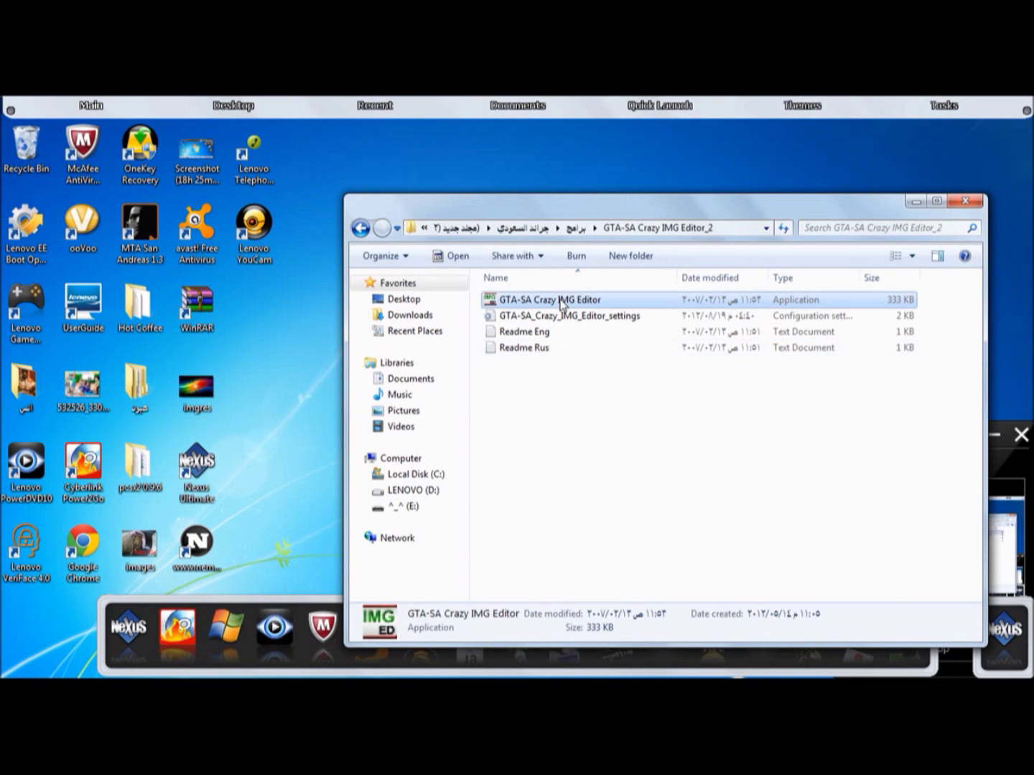
double_click(561, 301)
left_click(618, 457)
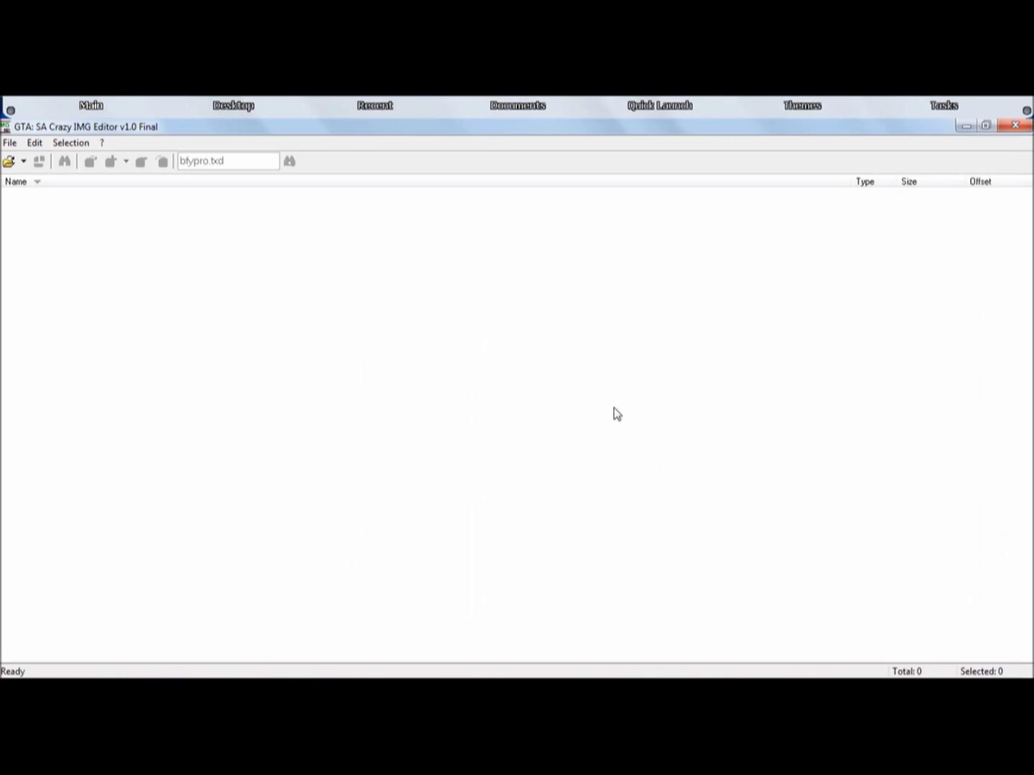
Open the gta3 IMG archive from the models folder of the desktop's Hot Coffee game folder.
left_click(10, 143)
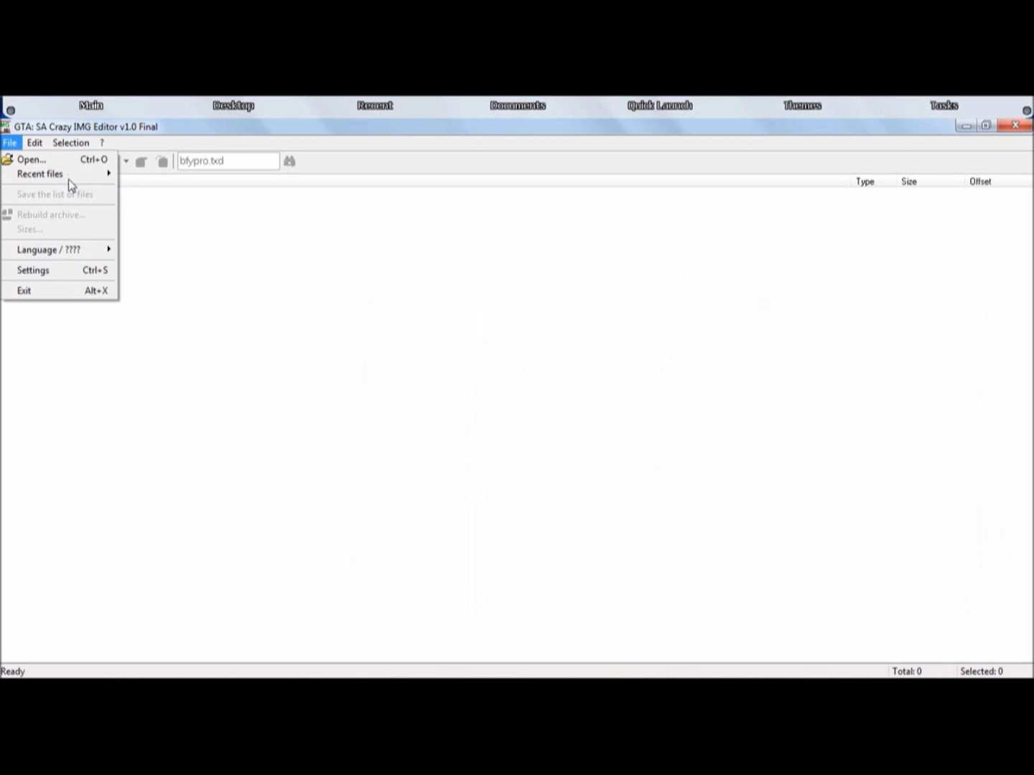
left_click(62, 165)
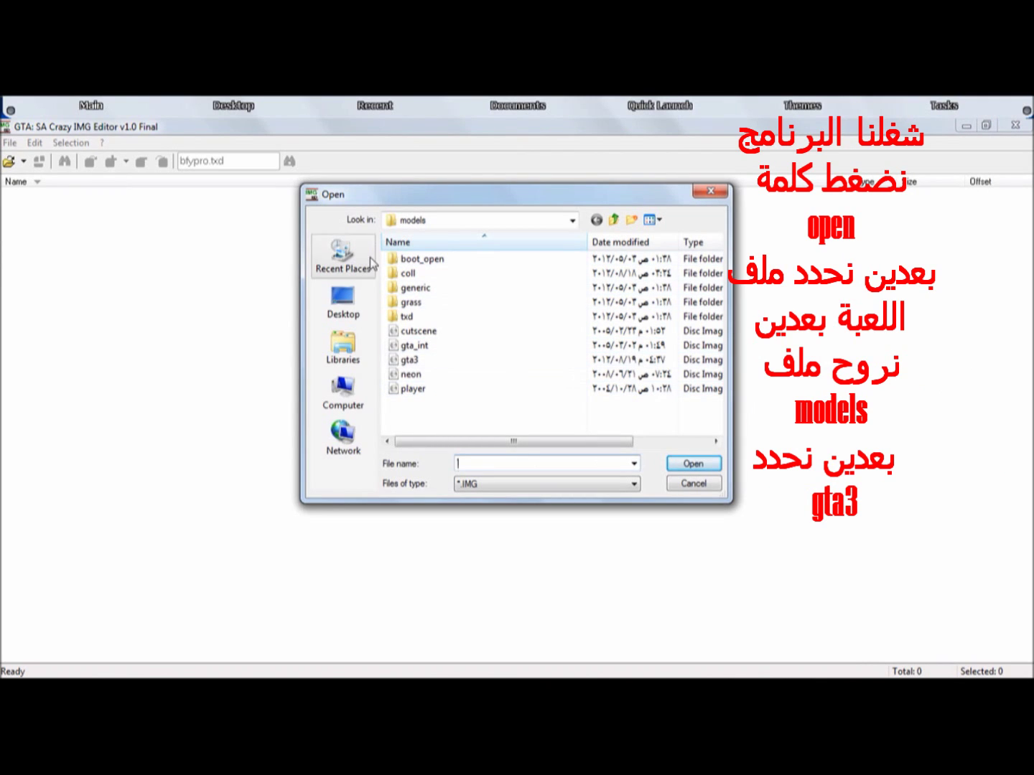
left_click(343, 308)
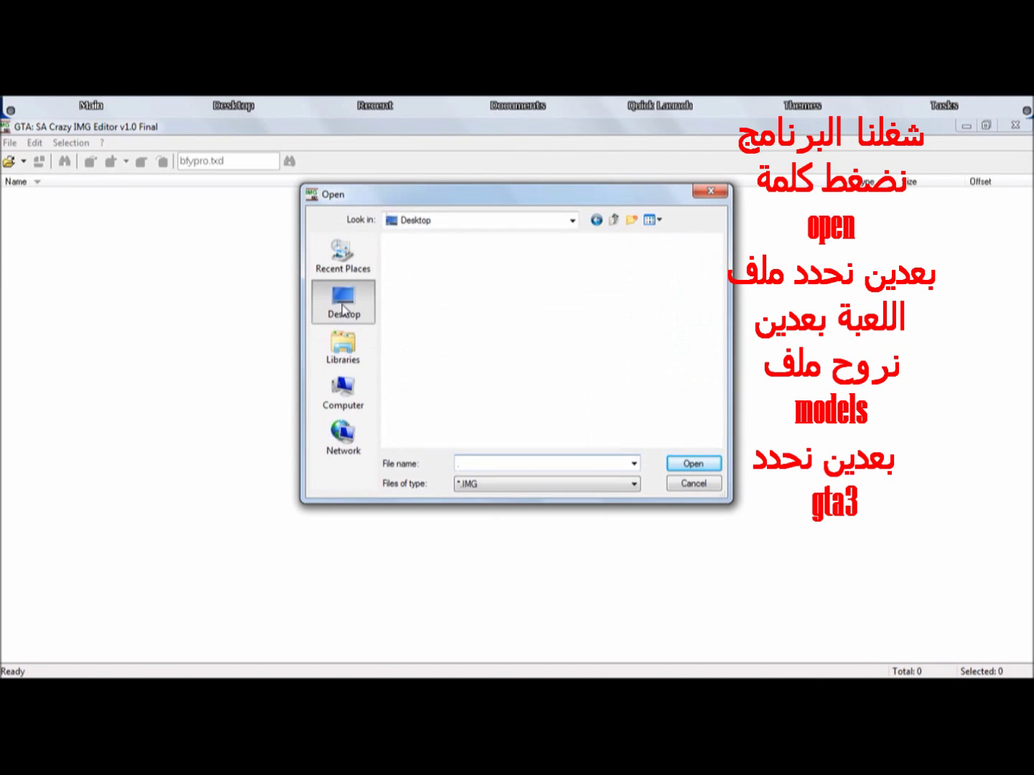
left_click(454, 331)
double_click(453, 331)
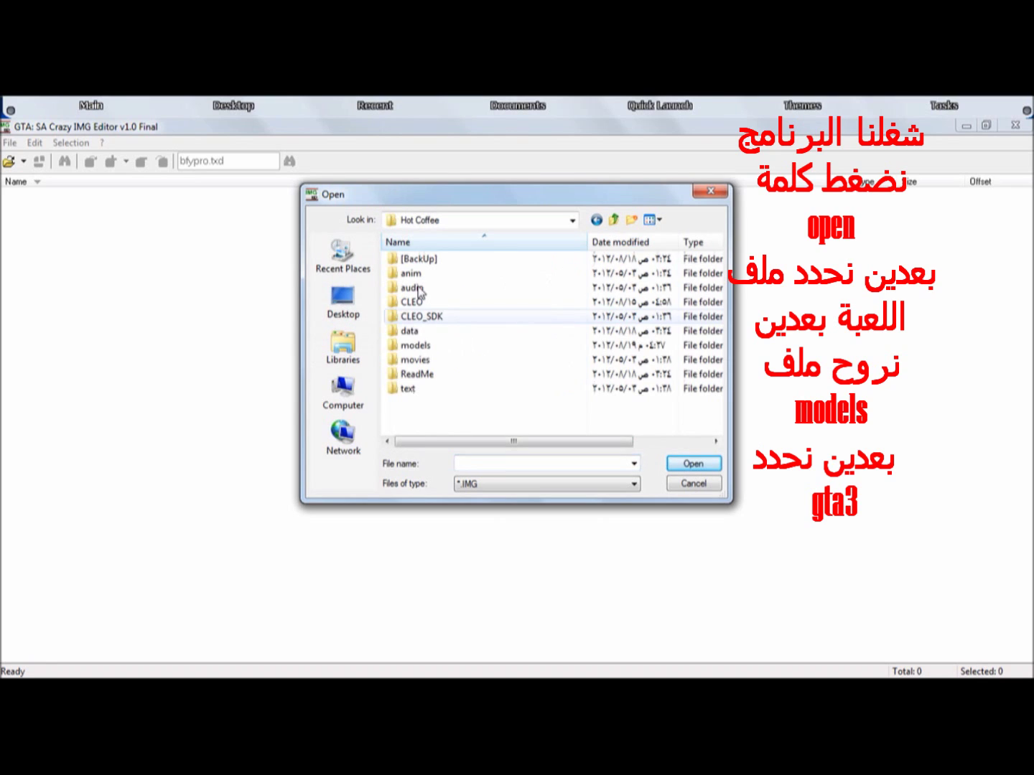
double_click(429, 345)
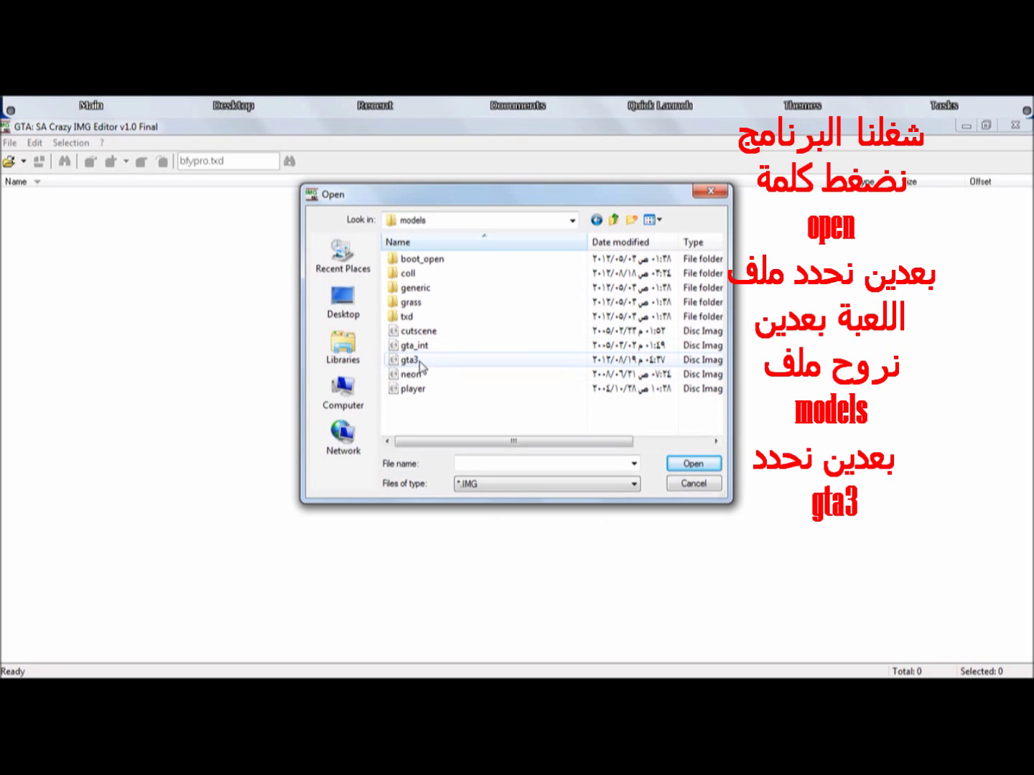
left_click(418, 362)
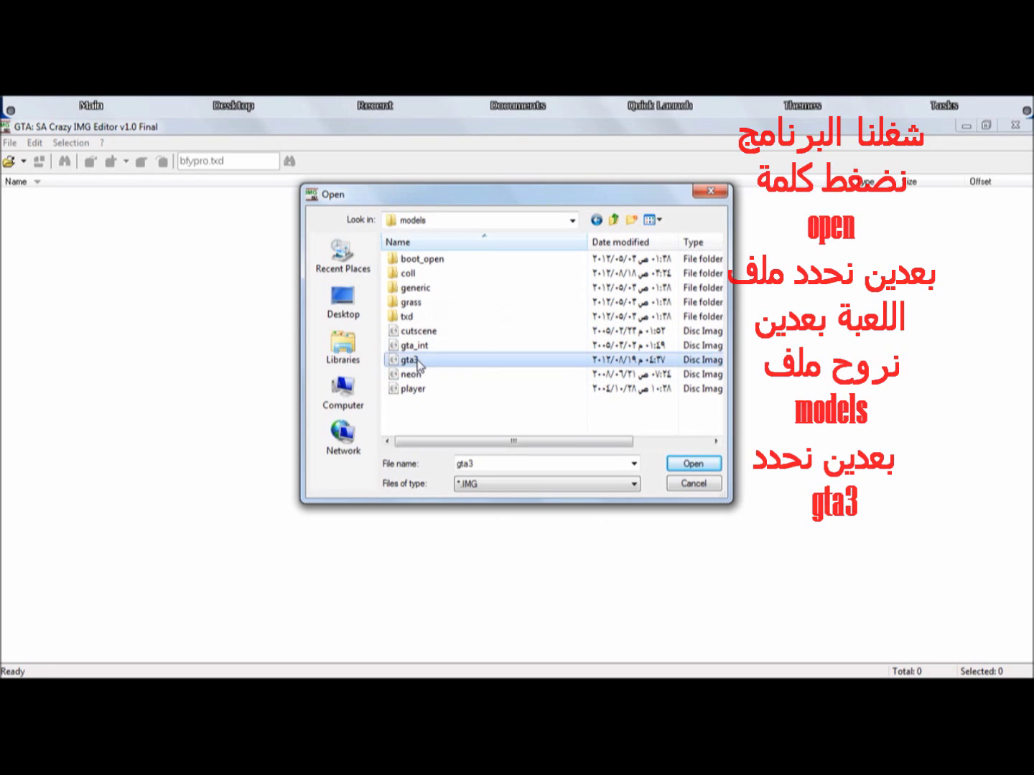
double_click(418, 362)
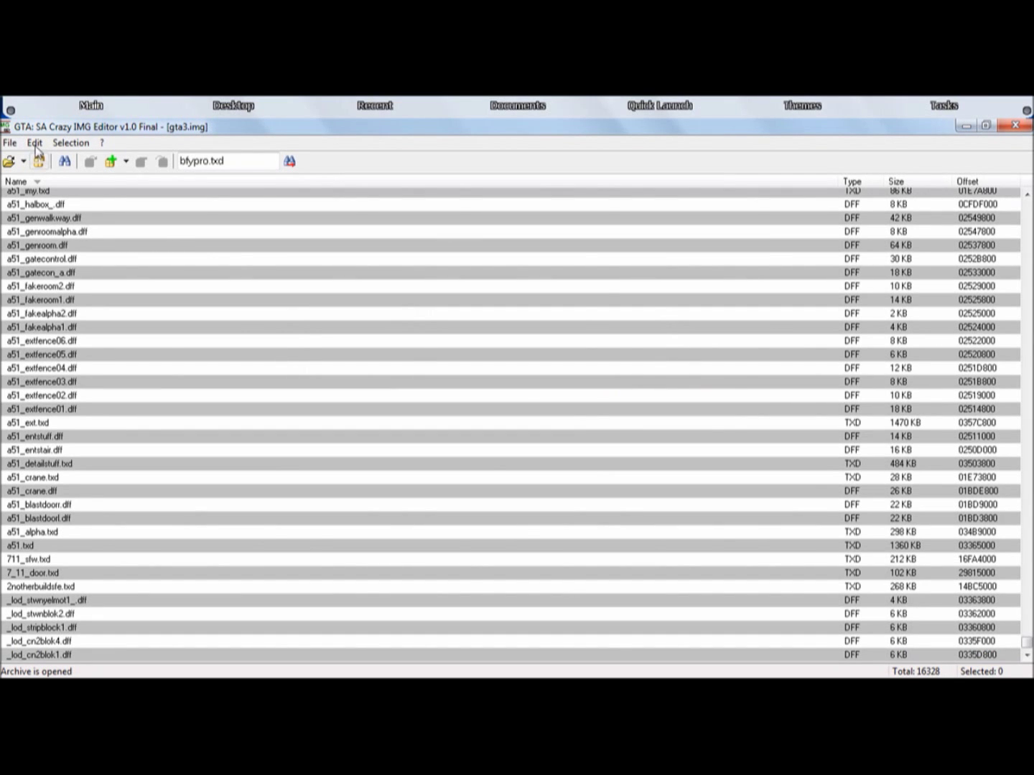
Start Add with replacement for the gta3 archive and go up to the السيارات cars folder.
left_click(34, 142)
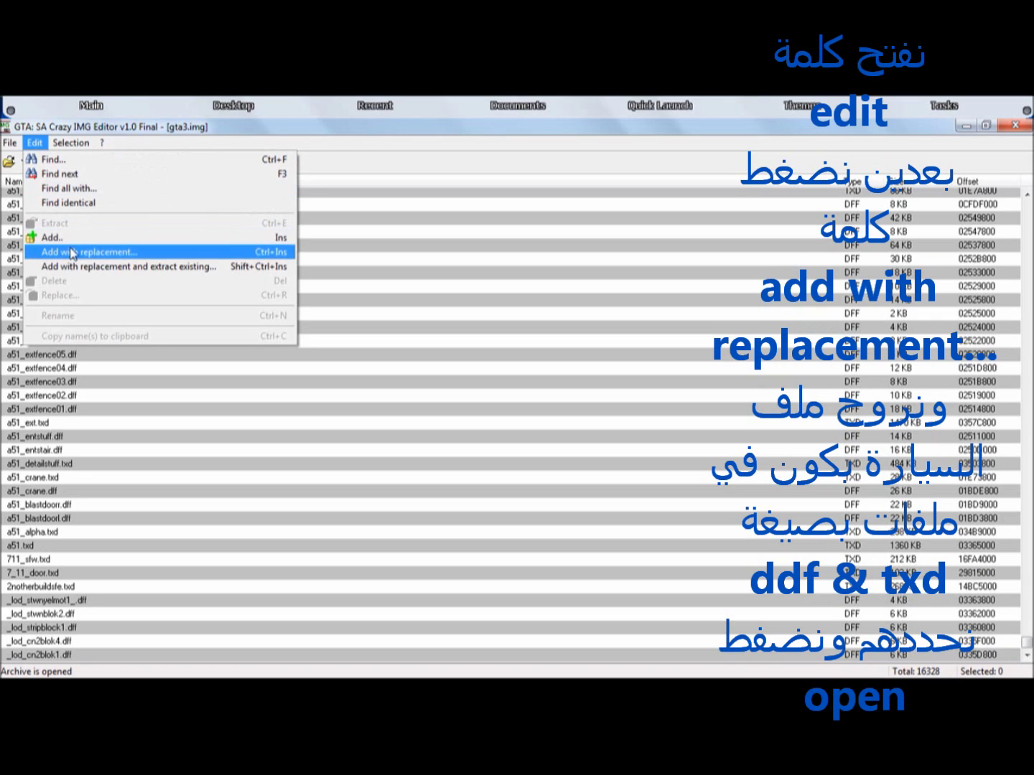
left_click(87, 256)
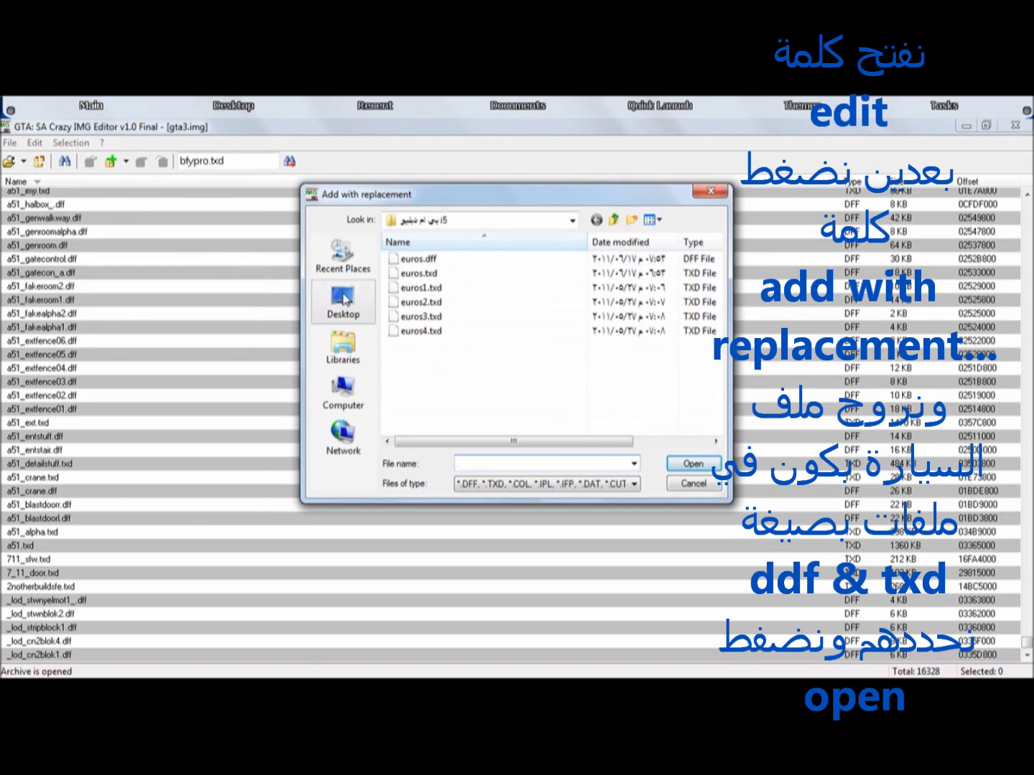
left_click(573, 222)
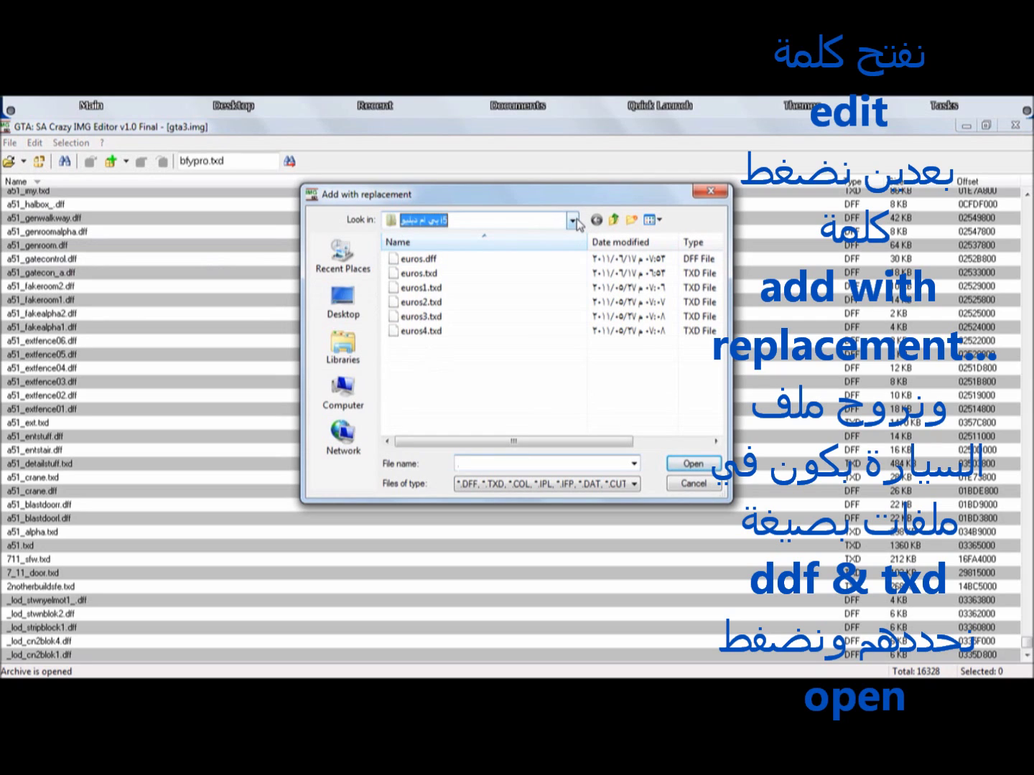
left_click(574, 222)
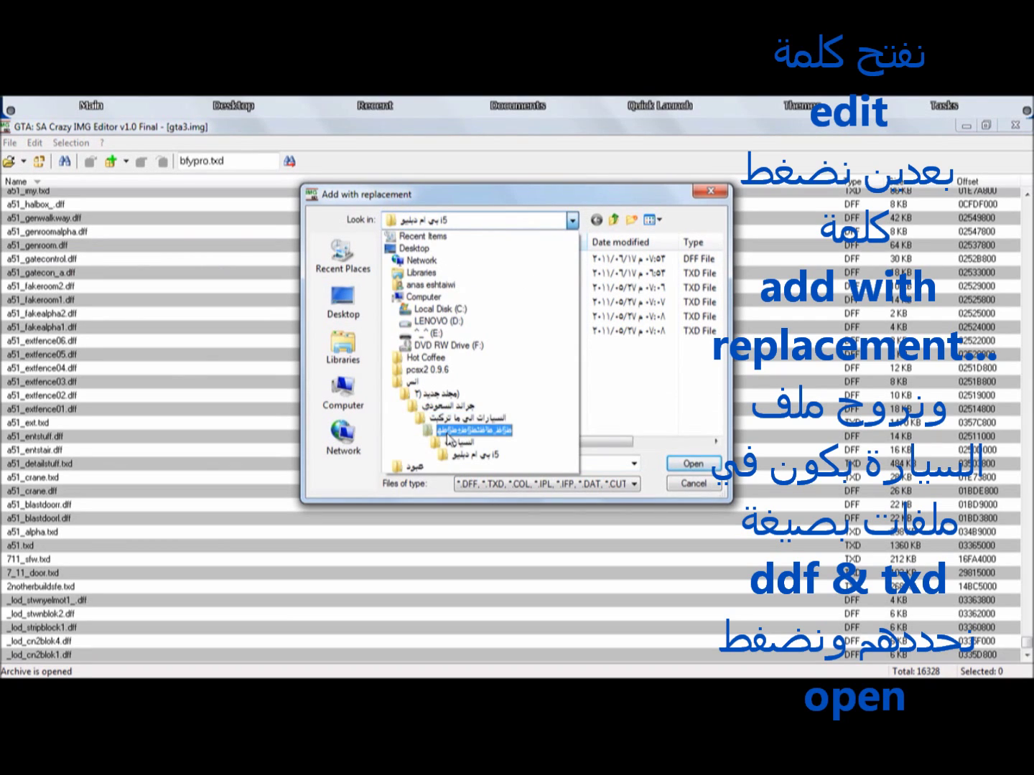
left_click(449, 445)
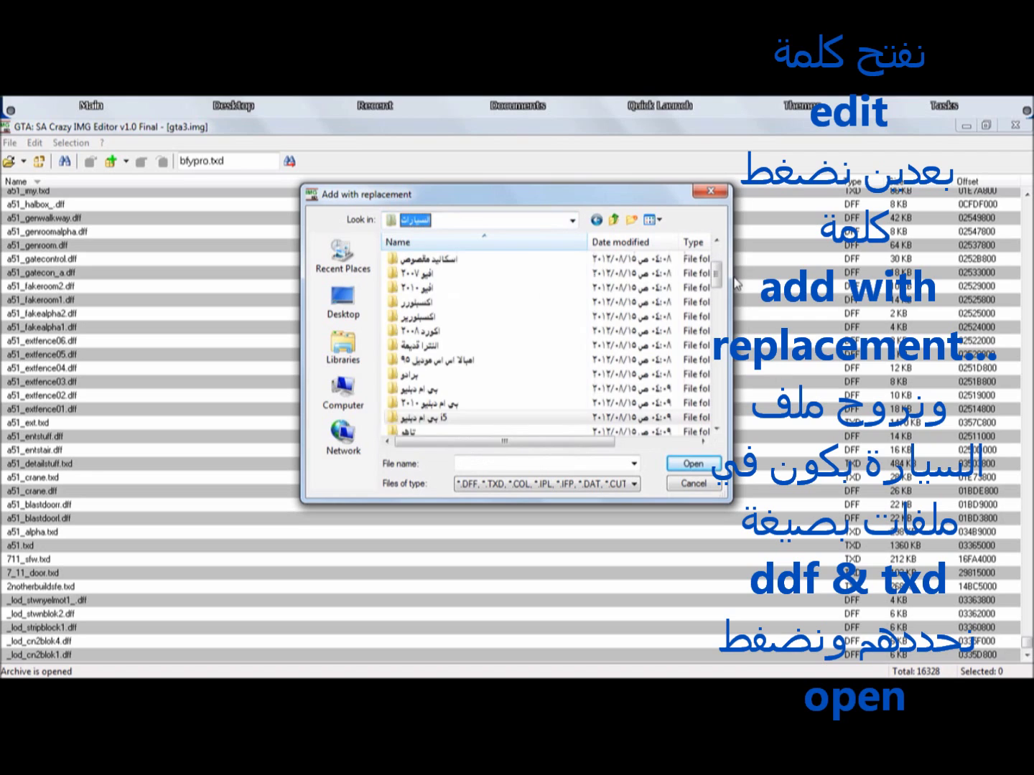
Add mesa.dff and mesa.txd with replacement from the لاندروفر آر اكس folder to the gta3 archive.
left_click_drag(718, 281, 723, 406)
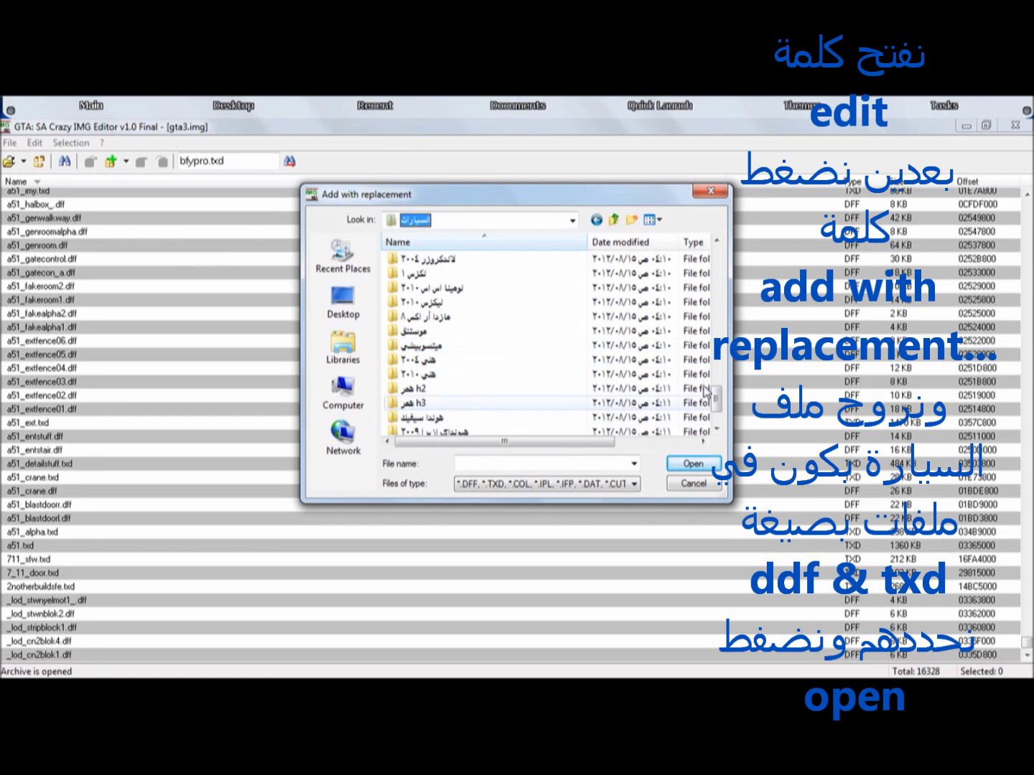
left_click_drag(716, 394, 716, 389)
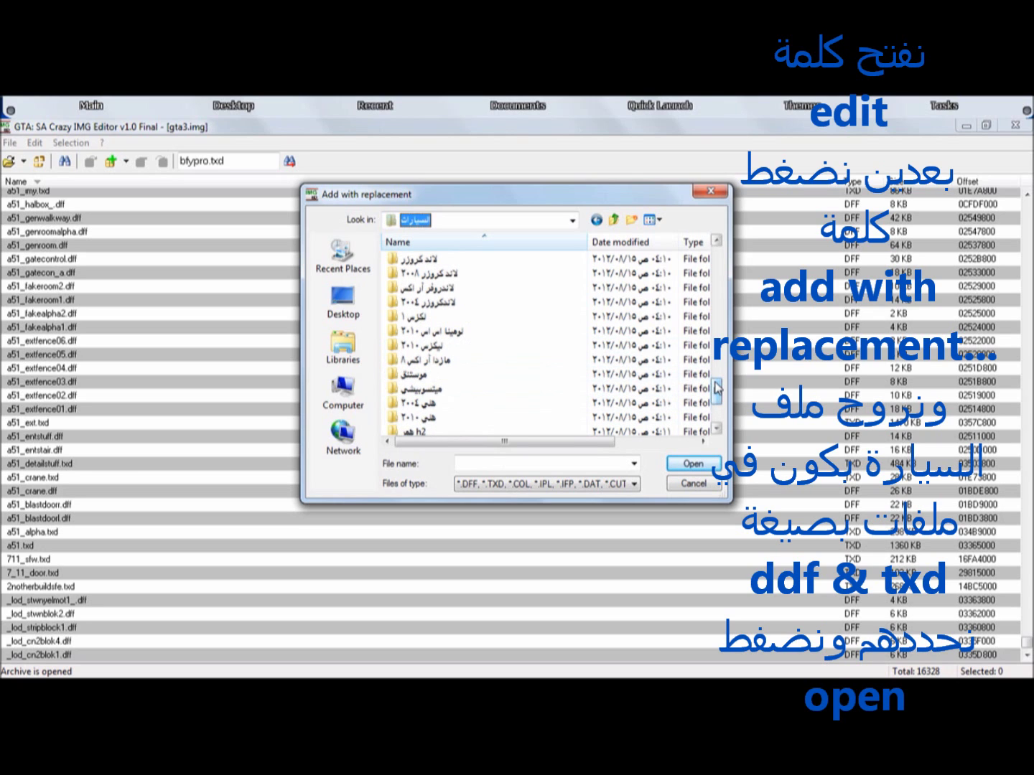
double_click(425, 293)
left_click_drag(428, 329, 443, 267)
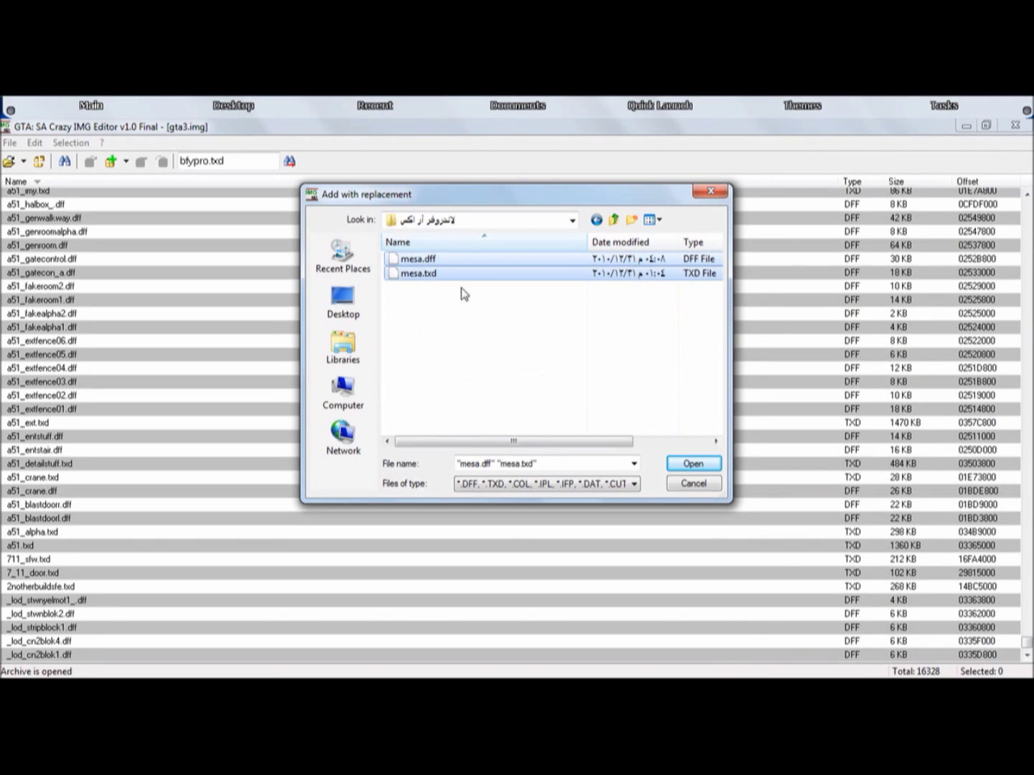
left_click(692, 463)
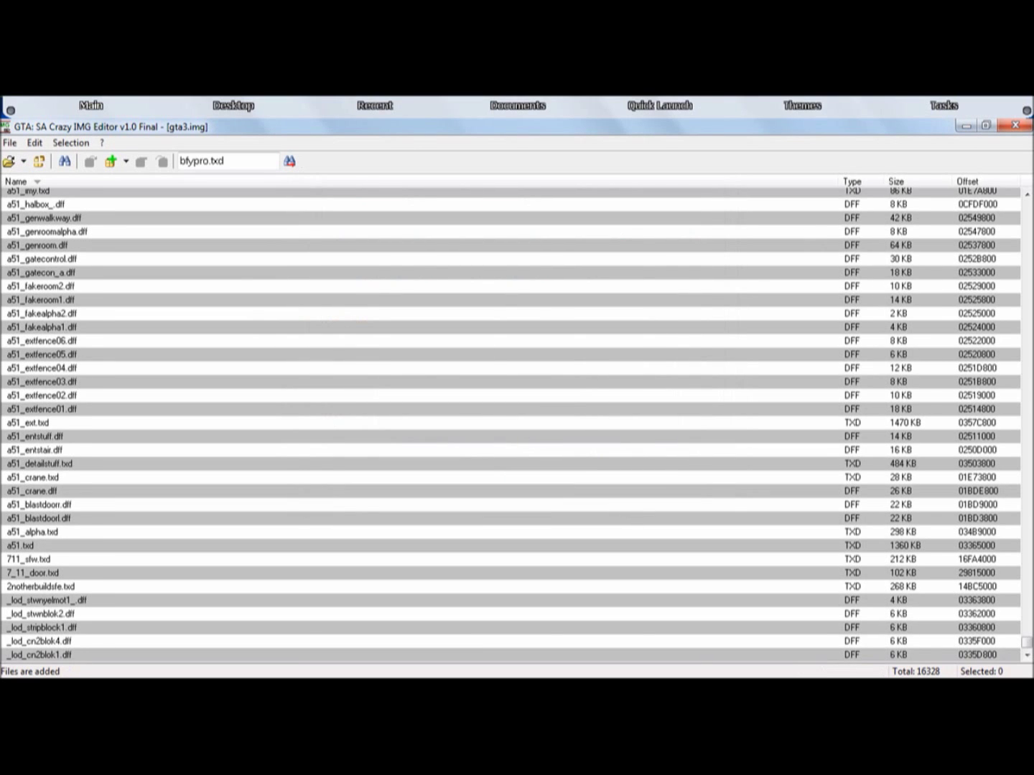
Close the IMG editor, dismiss the MTA:SA installer error and close the GTA-SA Crazy IMG Editor_2 folder window.
left_click(1014, 126)
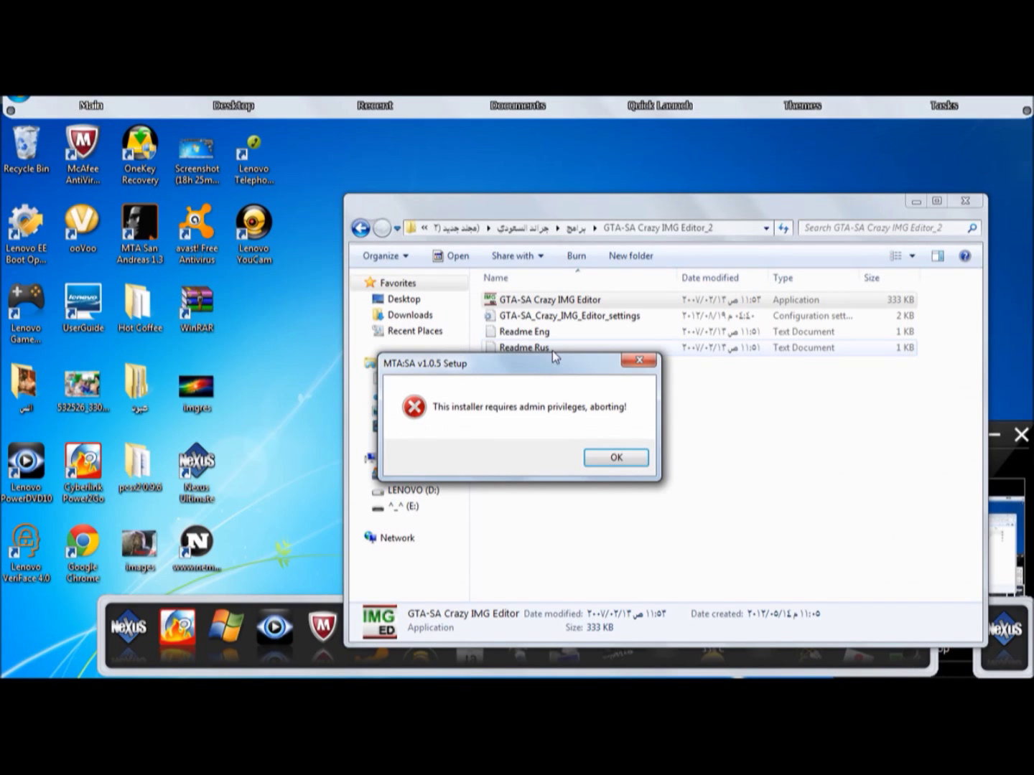
left_click(617, 458)
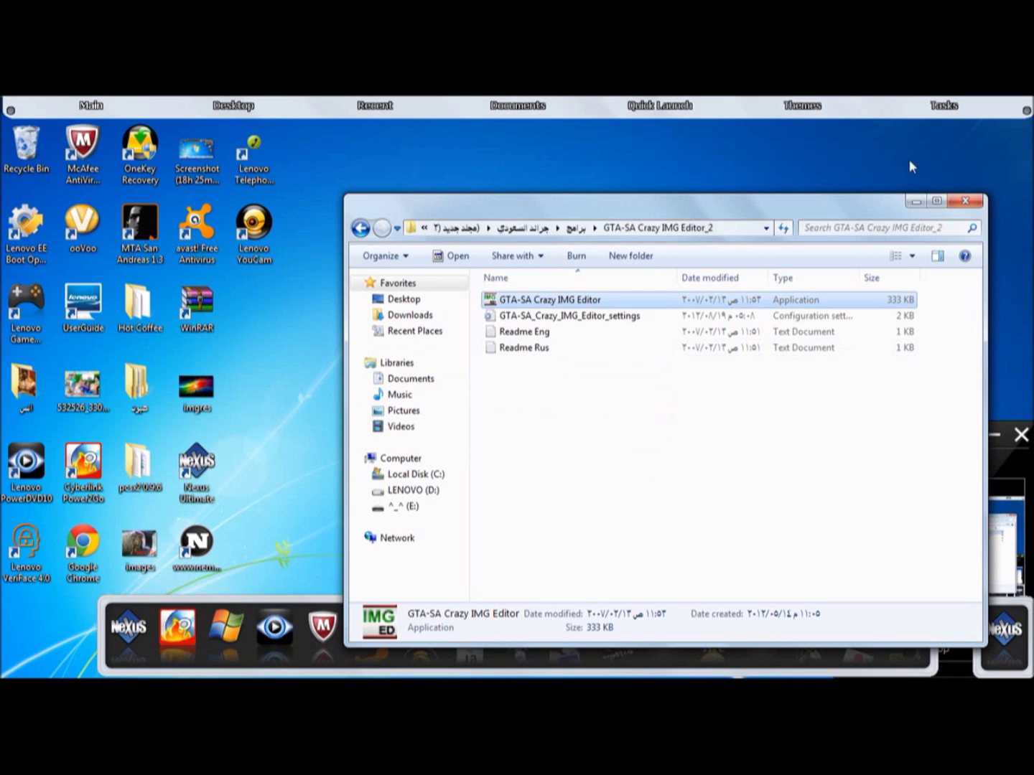
left_click(965, 202)
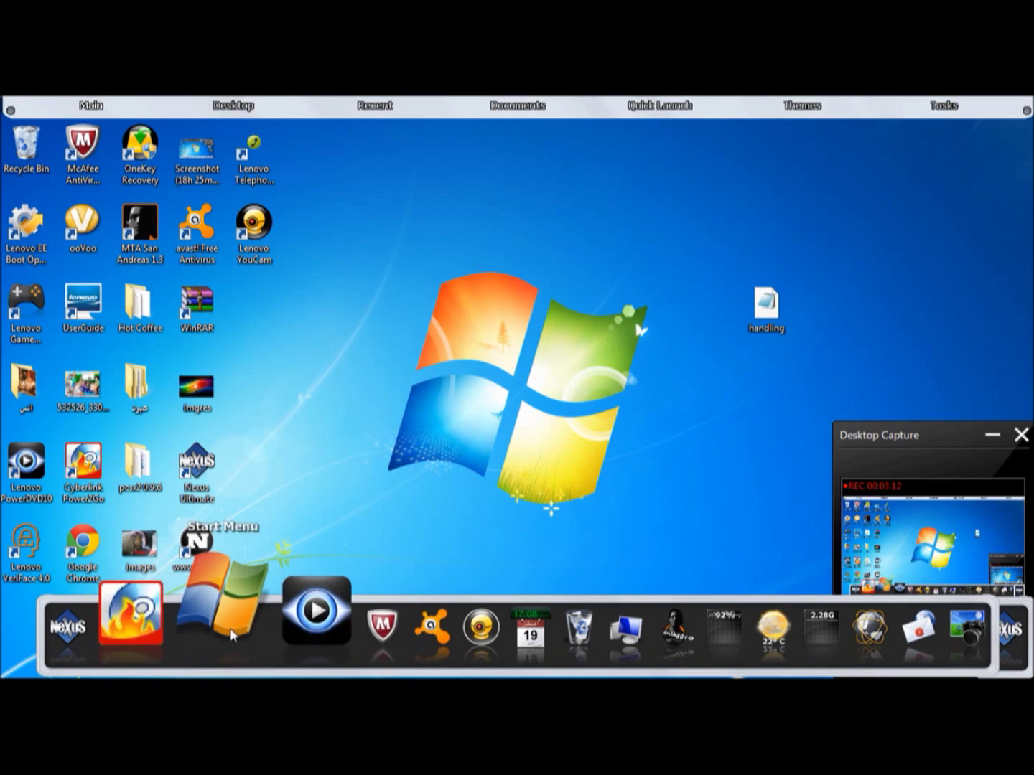
Switch to the Notepad notes and highlight the line والحين ركبنا السيارات about the installed cars.
left_click(275, 567)
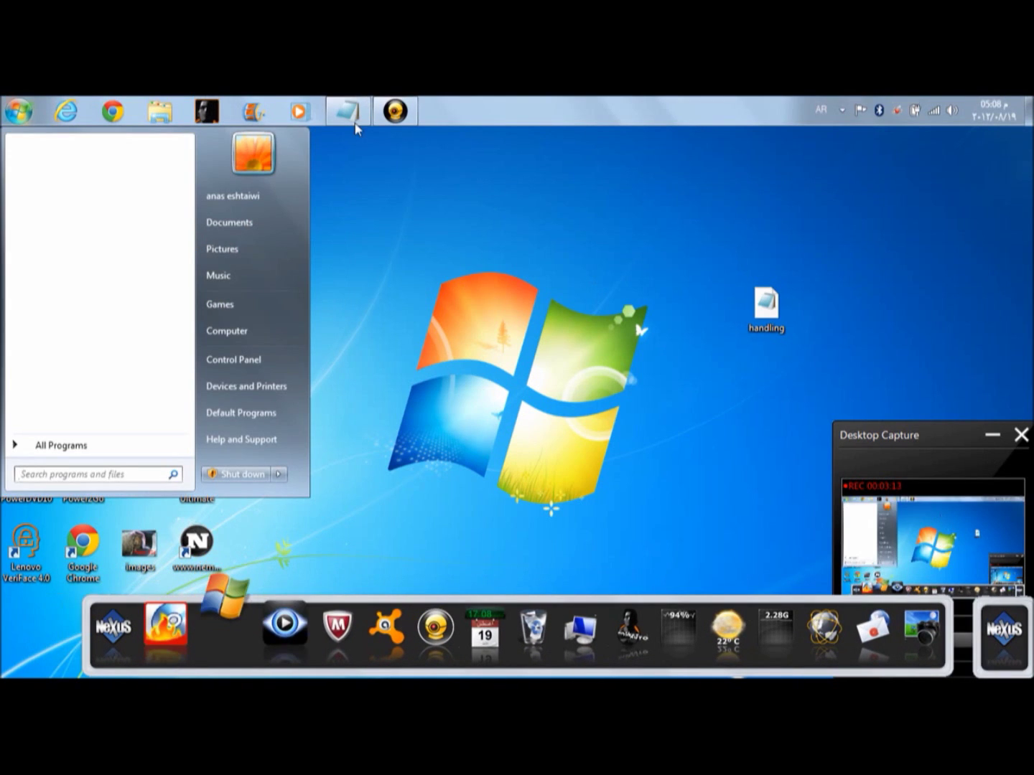
left_click(348, 113)
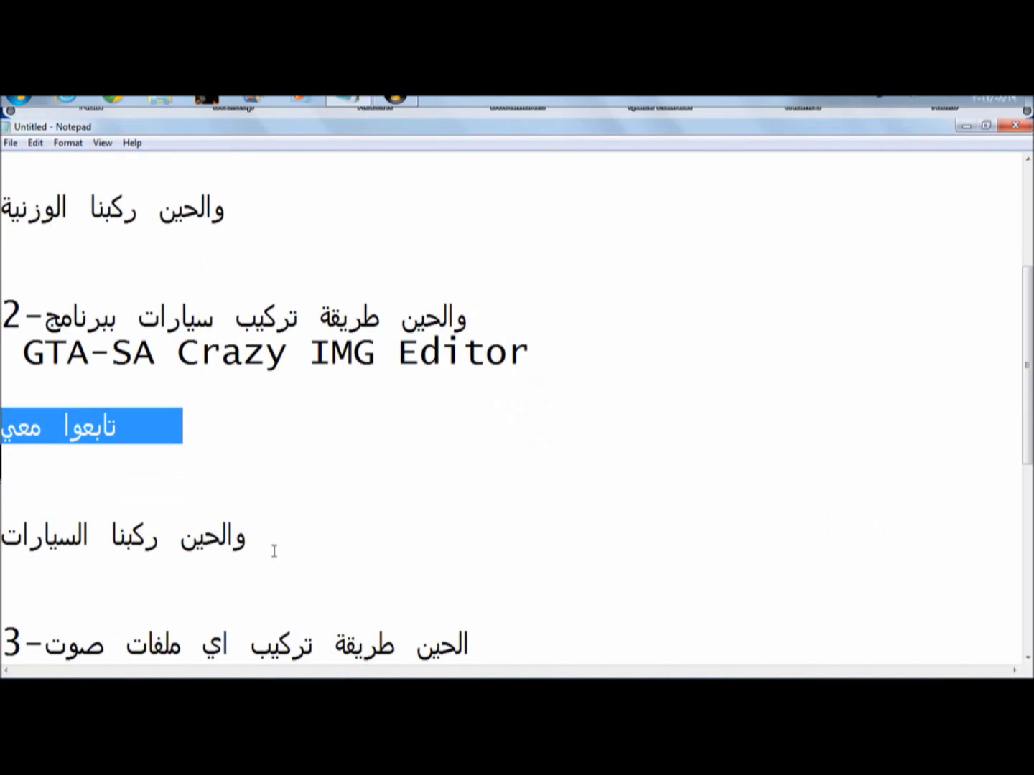
left_click_drag(246, 539, 5, 546)
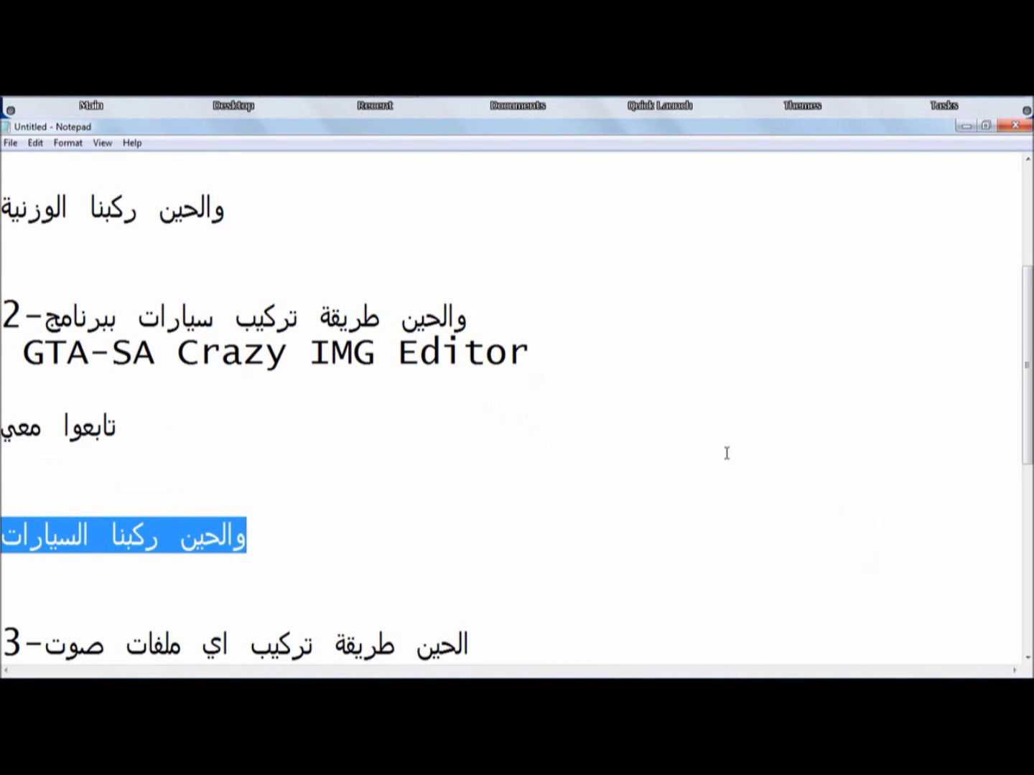
Highlight the section 3 heading on installing sound files and the تابعوا معي line below it, then minimize Notepad.
left_click_drag(1028, 372, 1029, 422)
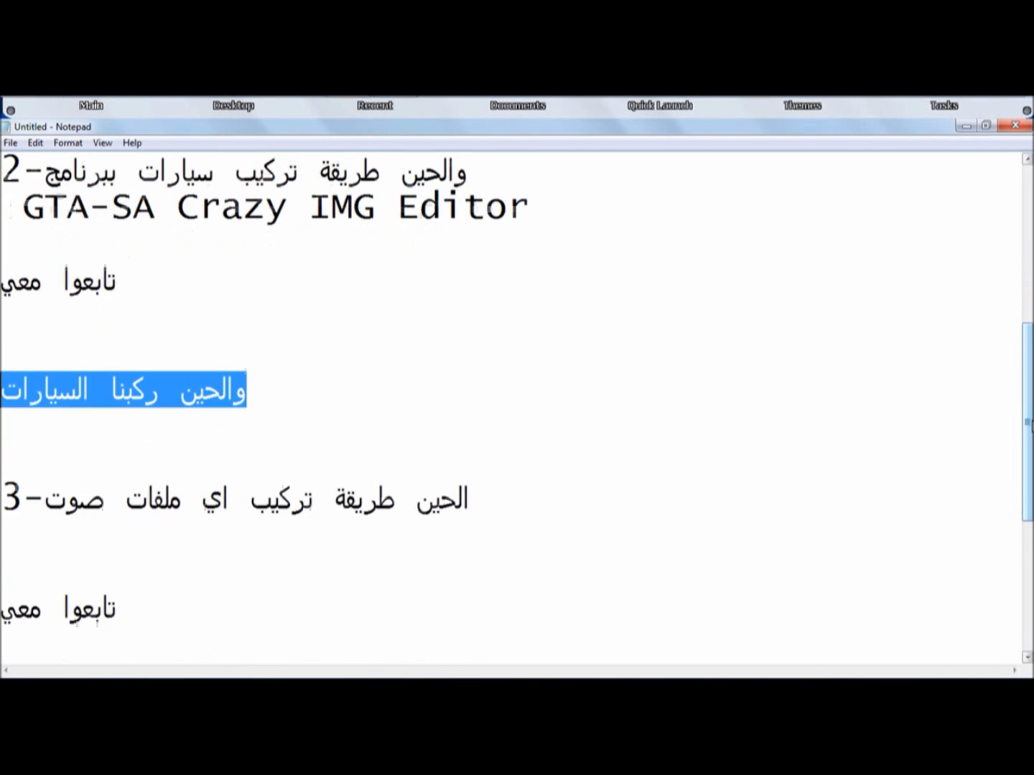
mouse_move(472, 501)
left_mouse_down()
mouse_move(44, 502)
mouse_move(465, 500)
mouse_move(412, 502)
mouse_move(472, 513)
left_mouse_up()
left_click(468, 502)
left_click(470, 501)
left_click(469, 509)
left_click_drag(439, 500, 43, 499)
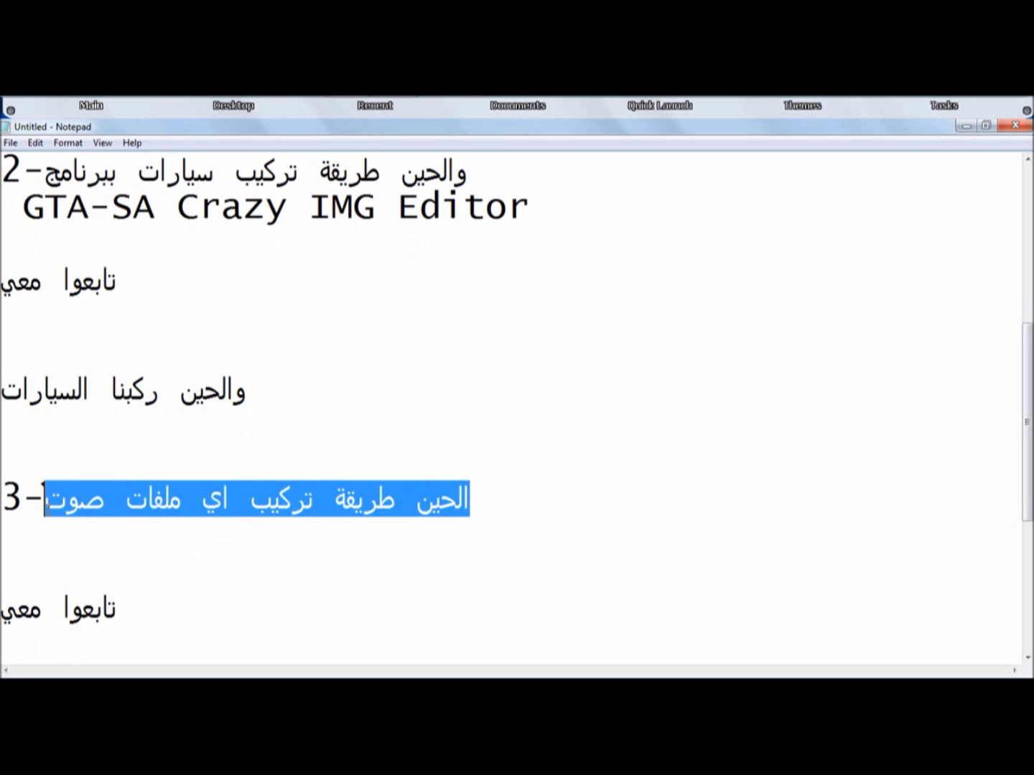
left_click_drag(1027, 408, 1027, 435)
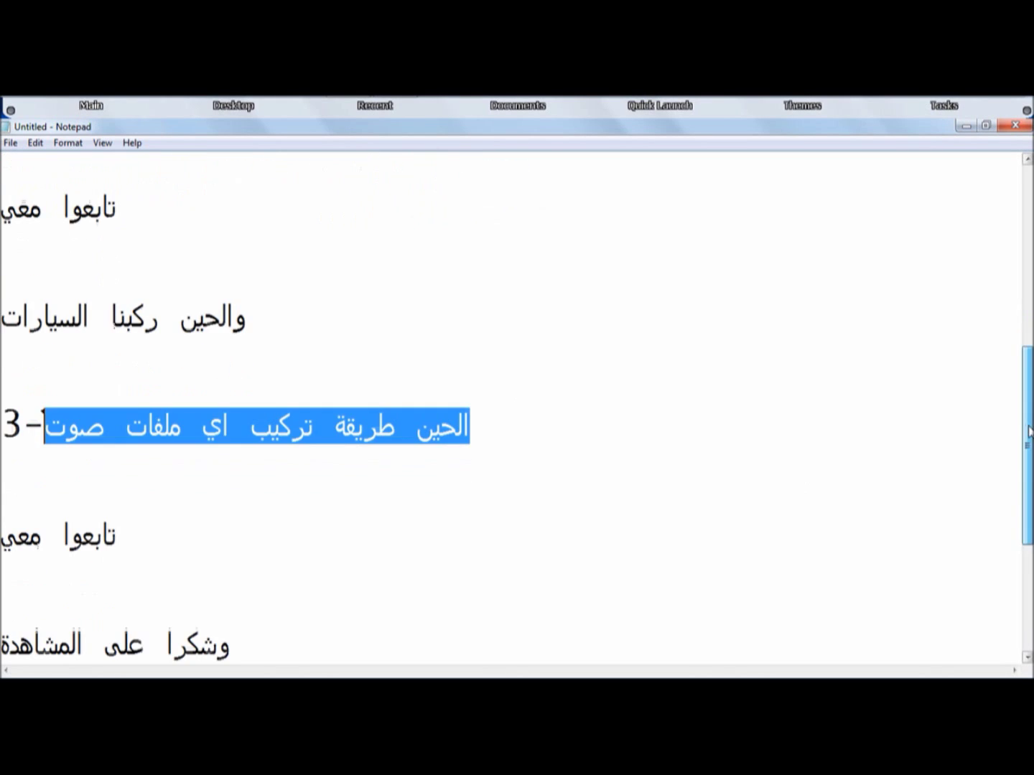
left_click_drag(119, 537, 4, 539)
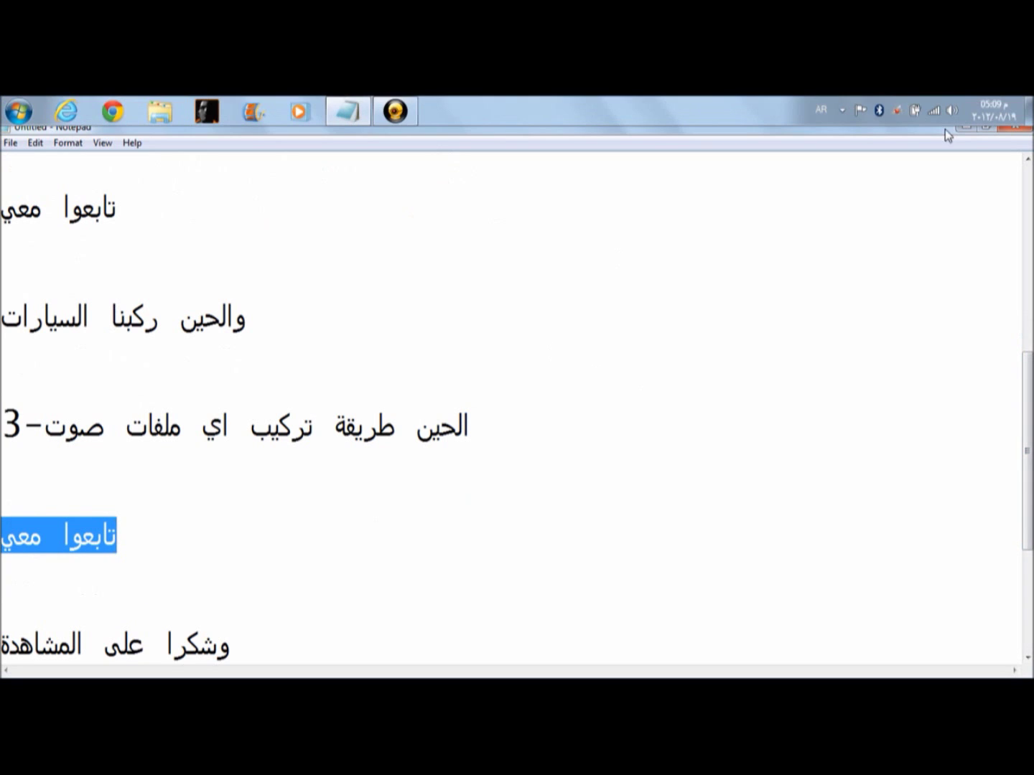
left_click(968, 127)
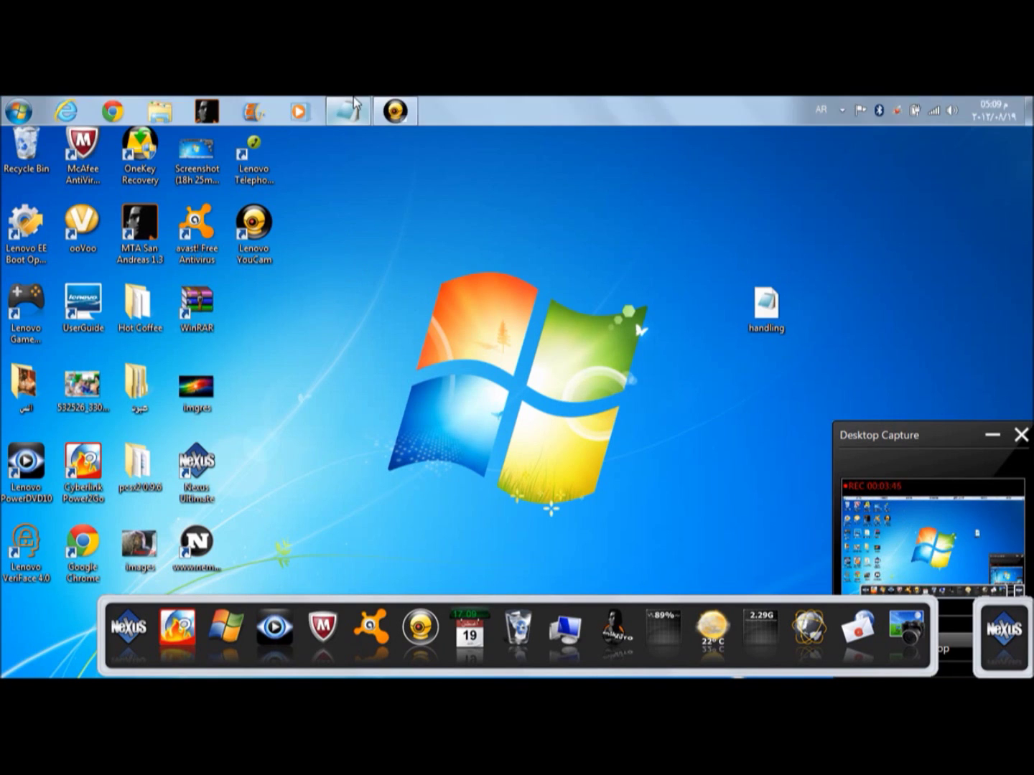
Open a file explorer window and browse through Documents and GTA San Andreas User Files to the User Tracks folder.
left_click(159, 111)
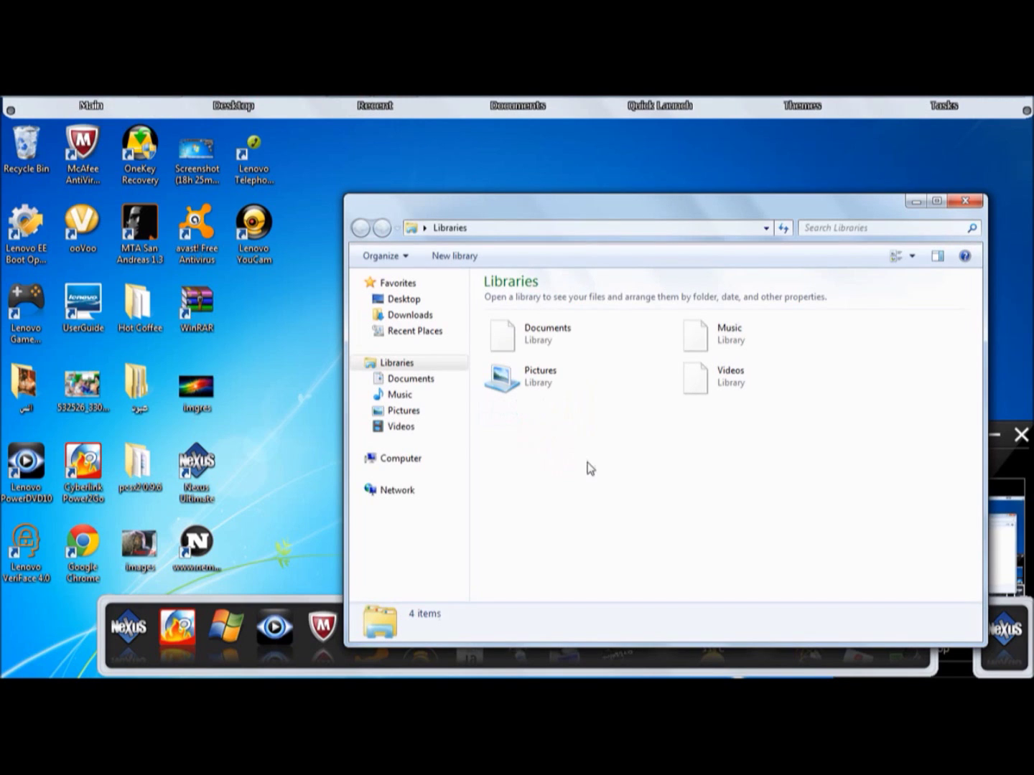
double_click(586, 324)
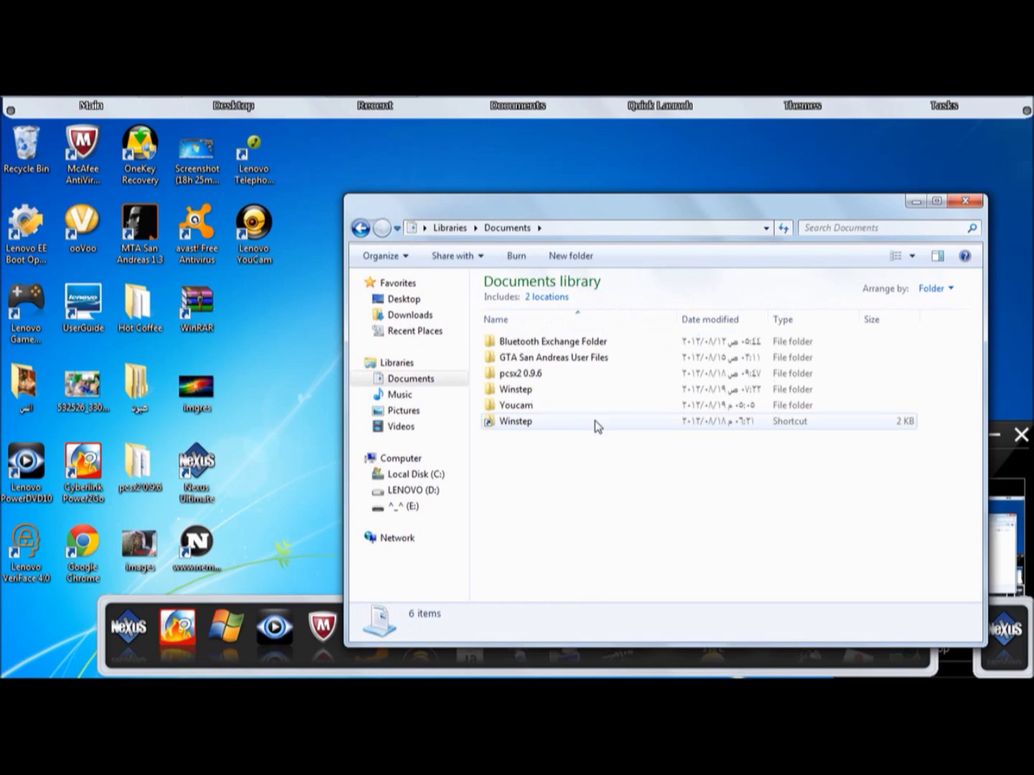
left_click(566, 359)
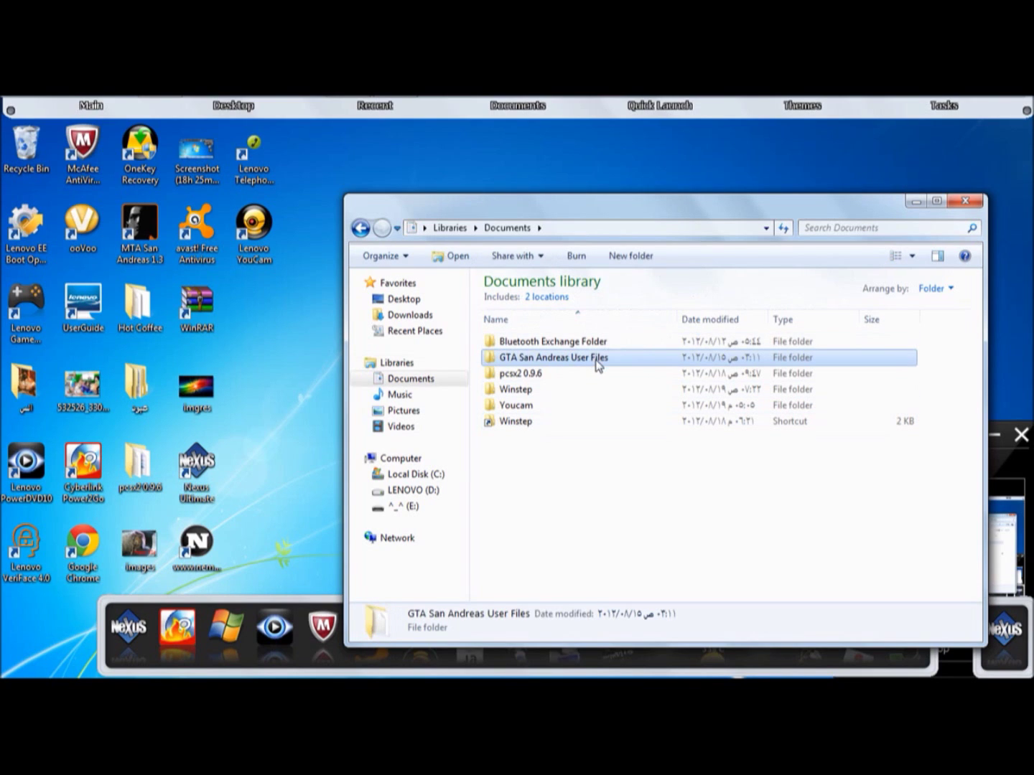
double_click(595, 365)
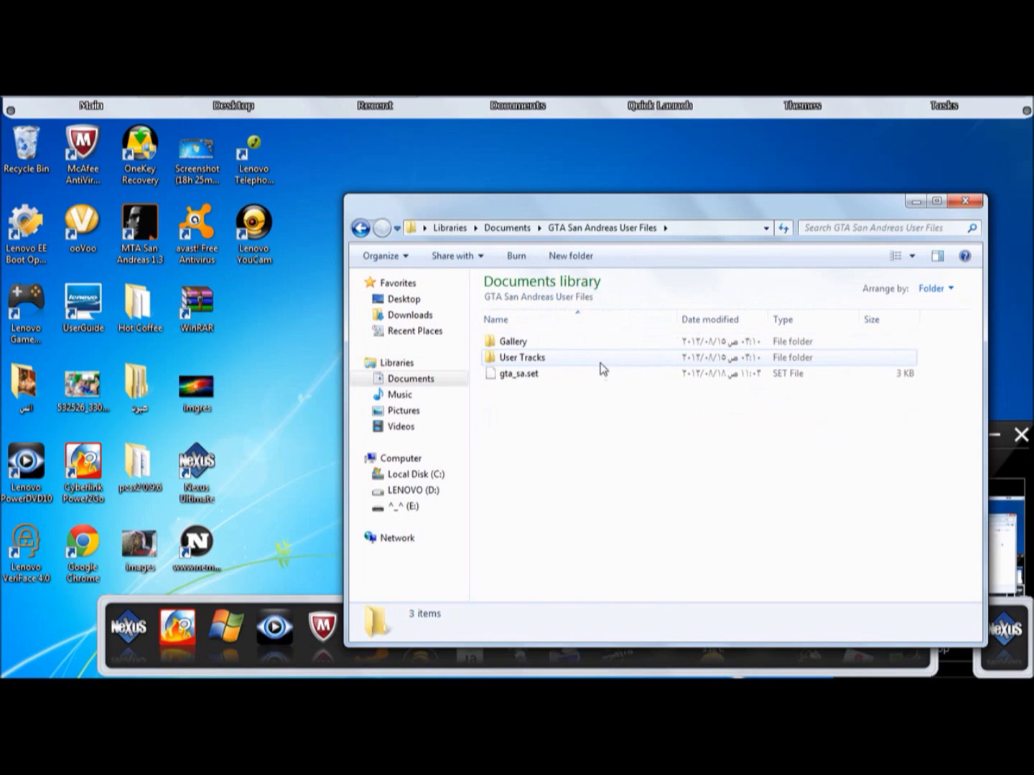
left_click(600, 365)
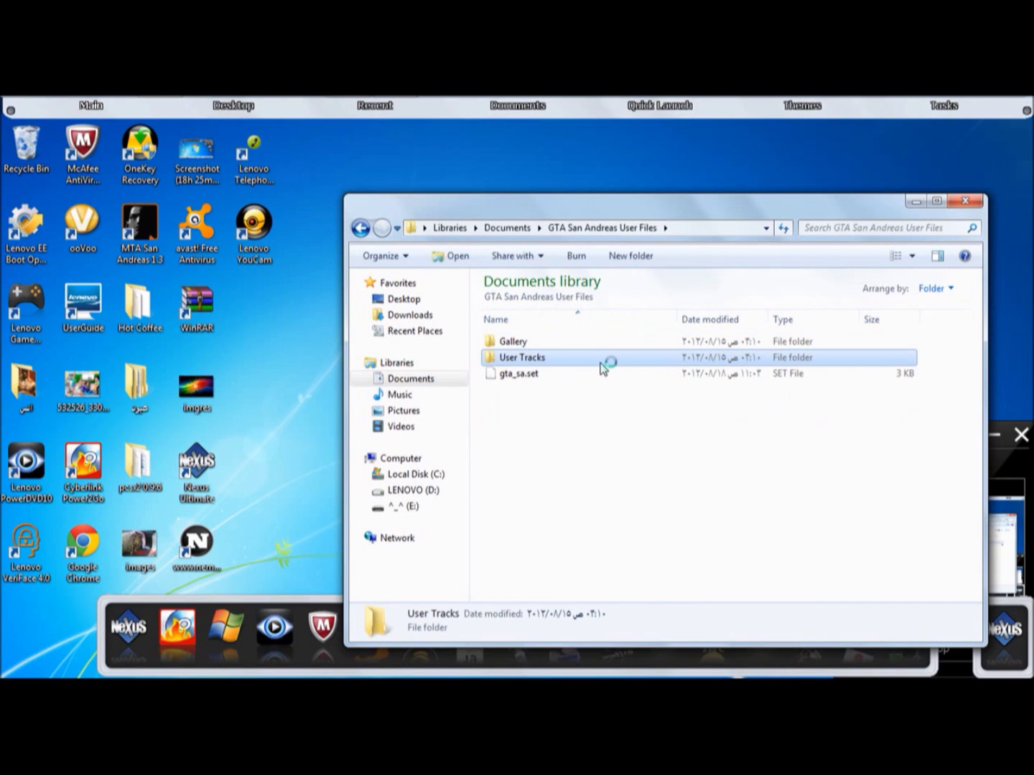
double_click(600, 366)
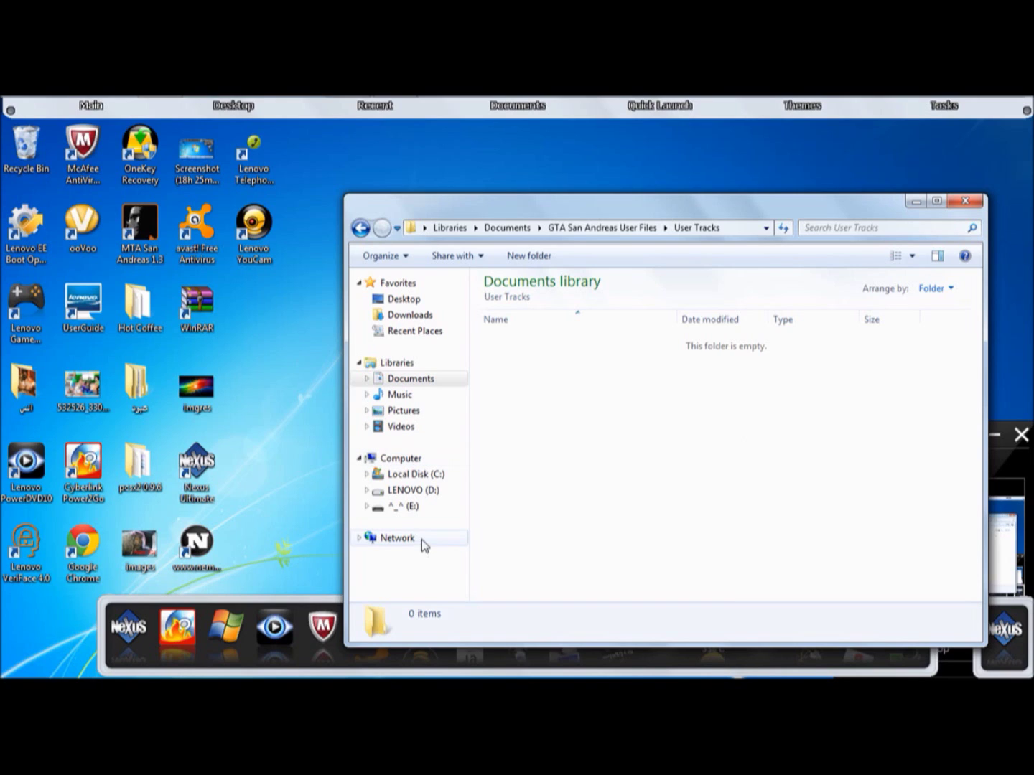
Browse from the Desktop to the personal folder and open its private music subfolder.
left_click(417, 300)
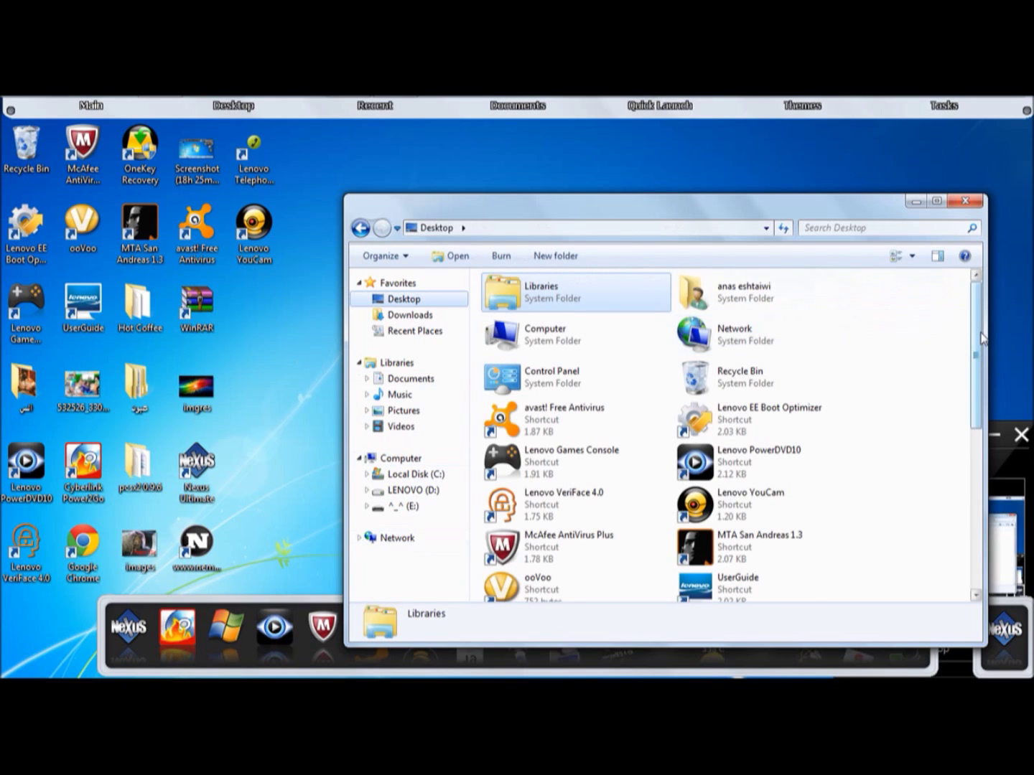
left_click_drag(980, 338, 948, 516)
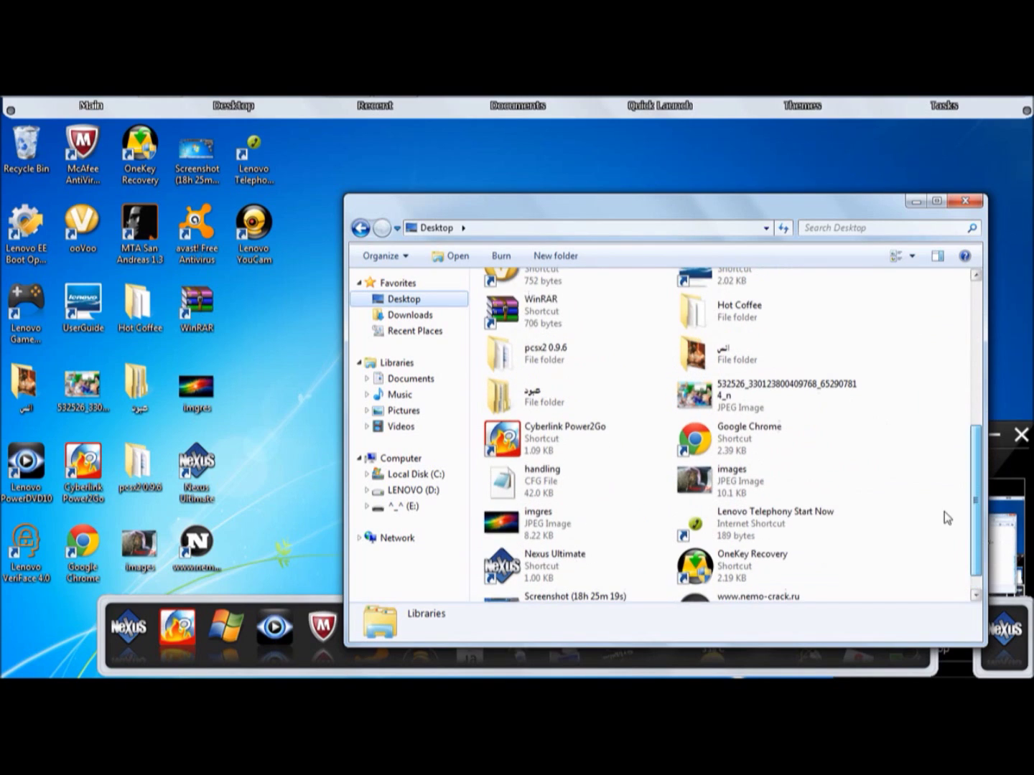
left_click(725, 351)
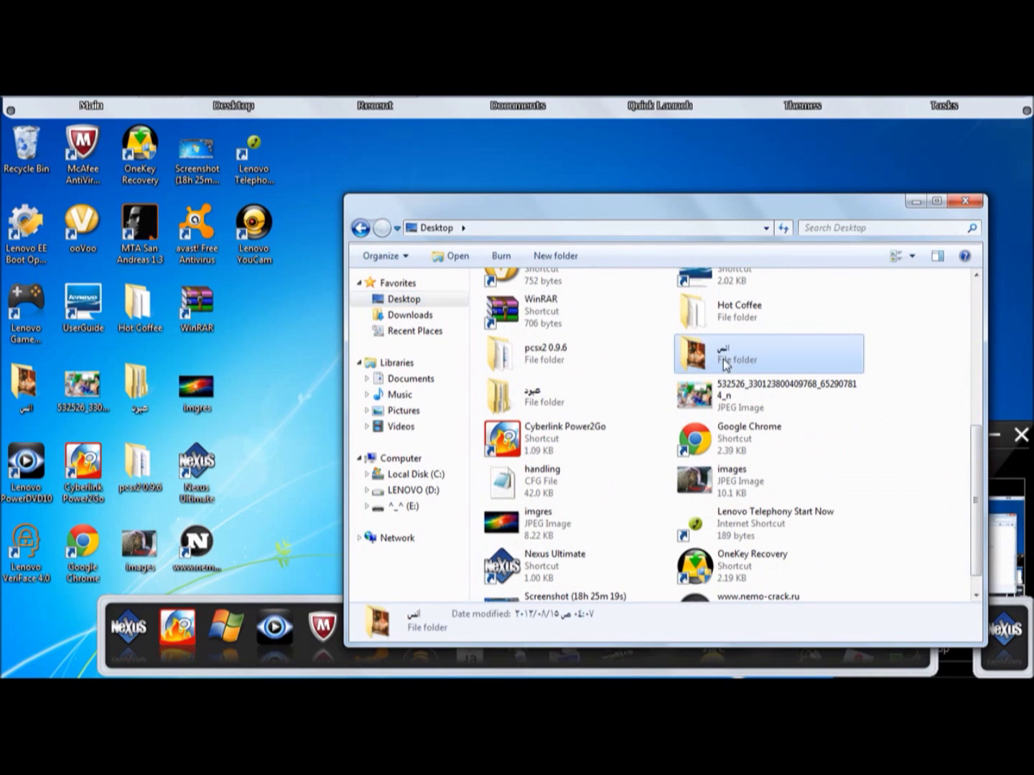
key("Return")
left_click(613, 300)
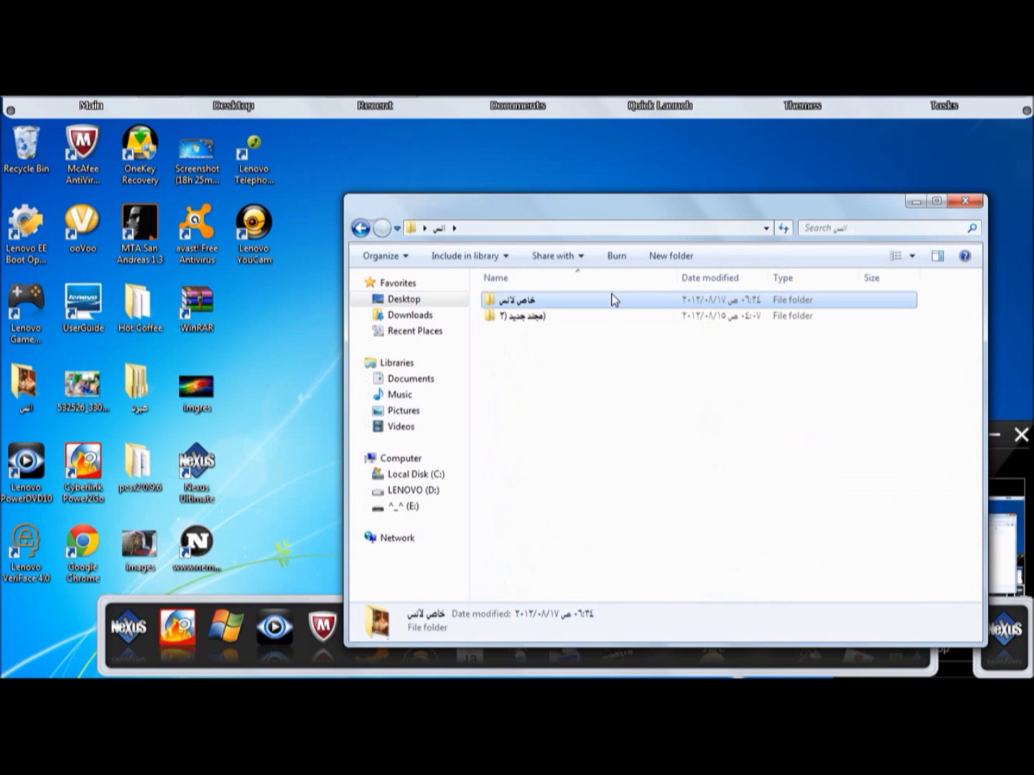
key("Return")
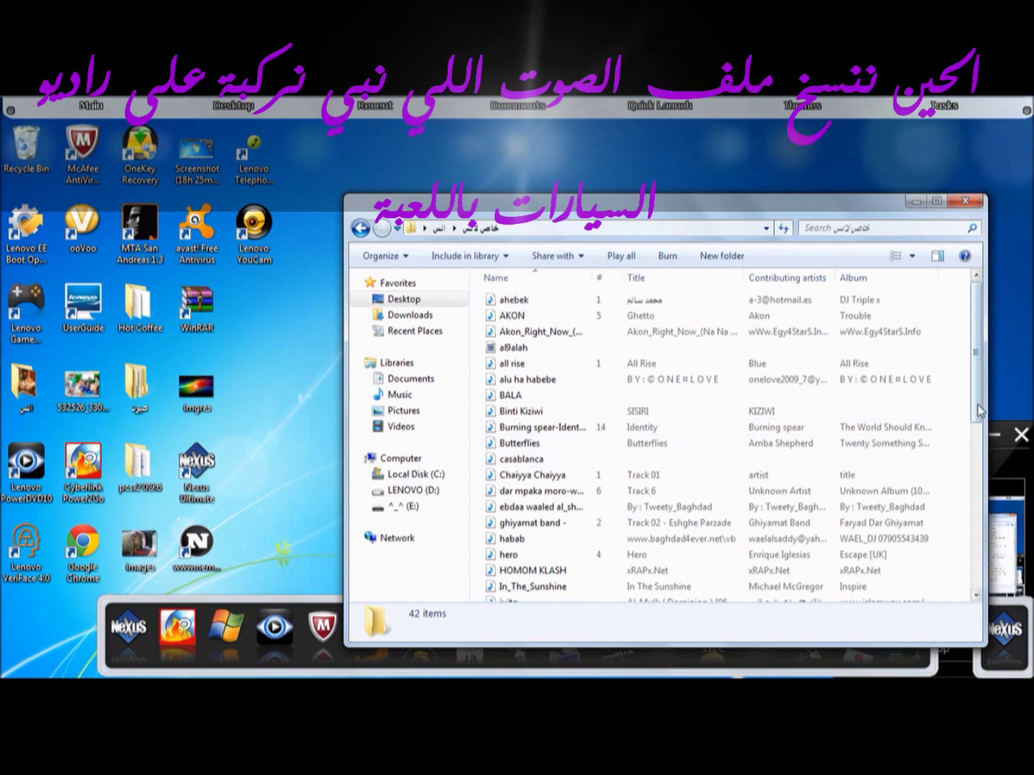
Copy the PJ7MvLCvKWw MP3 file from the private music folder.
left_click_drag(979, 410, 982, 547)
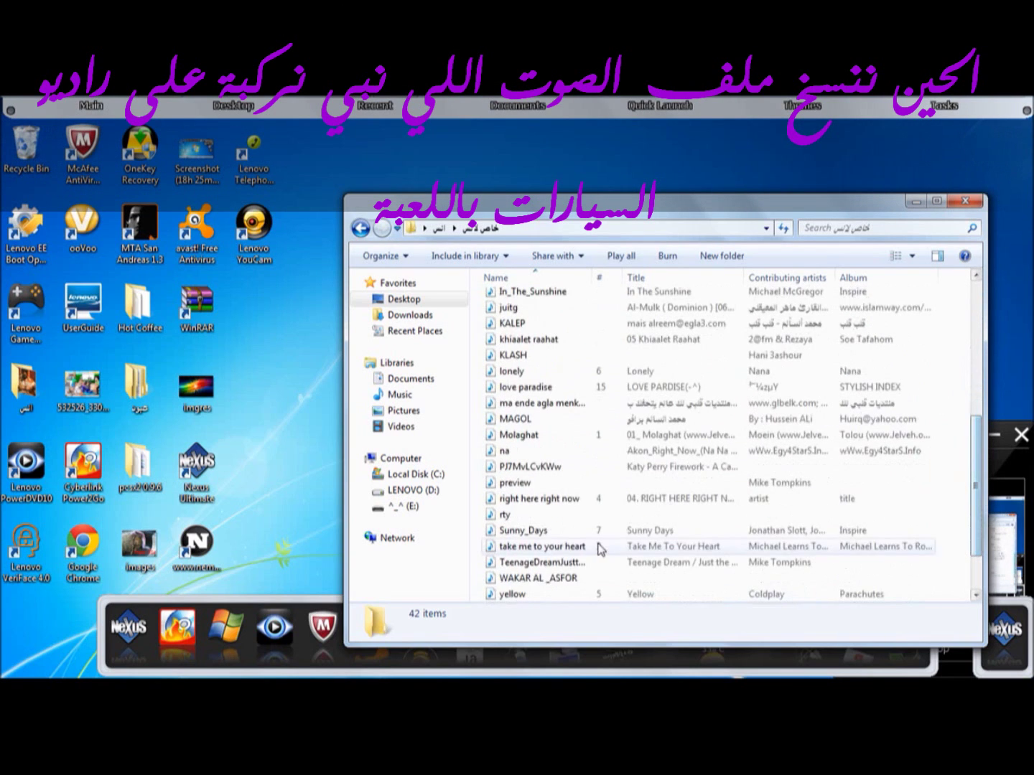
left_click(548, 465)
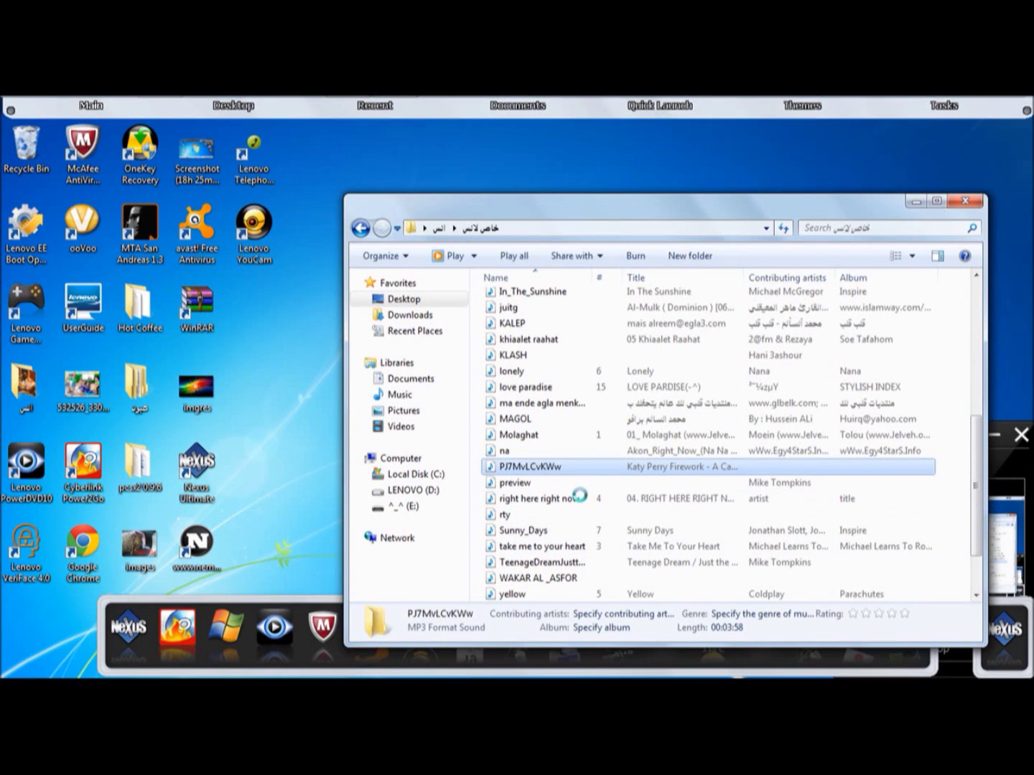
right_click(548, 465)
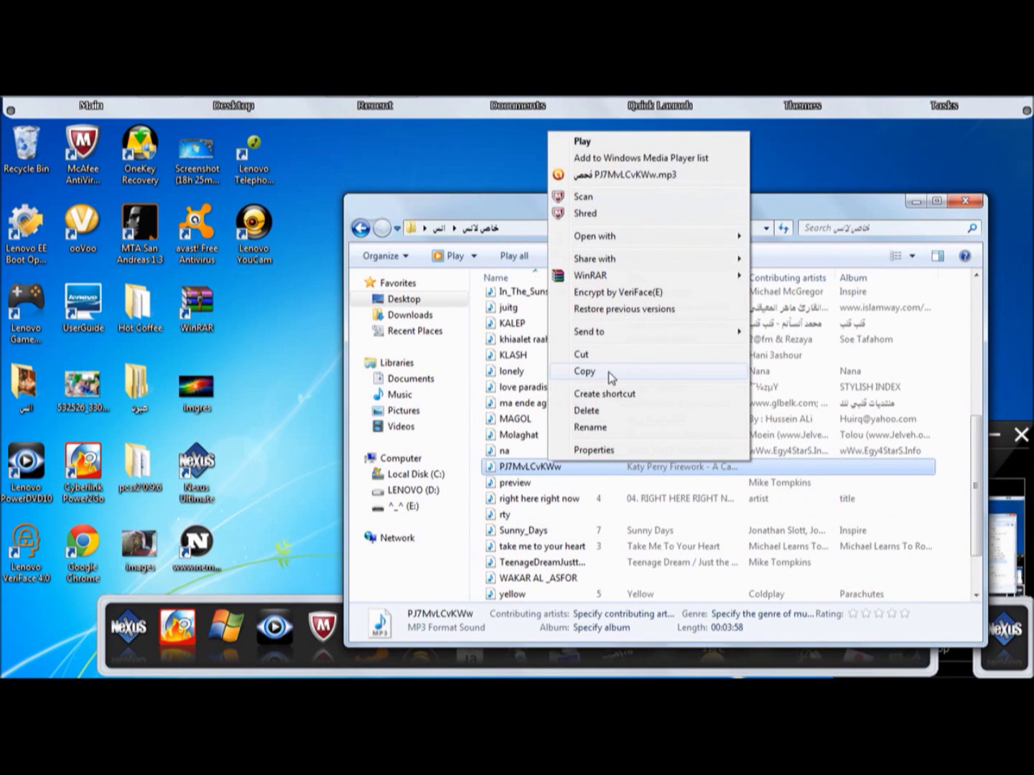
left_click(609, 374)
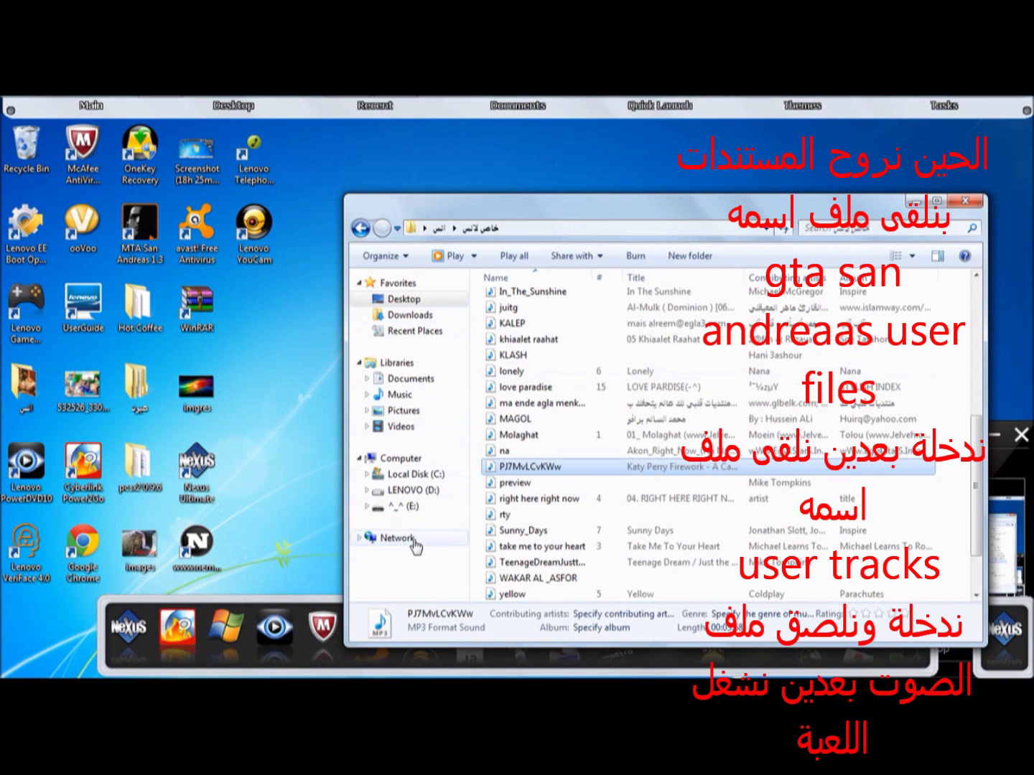
Paste the copied MP3 file into the User Tracks folder inside GTA San Andreas User Files in Documents, and close the window.
left_click(406, 386)
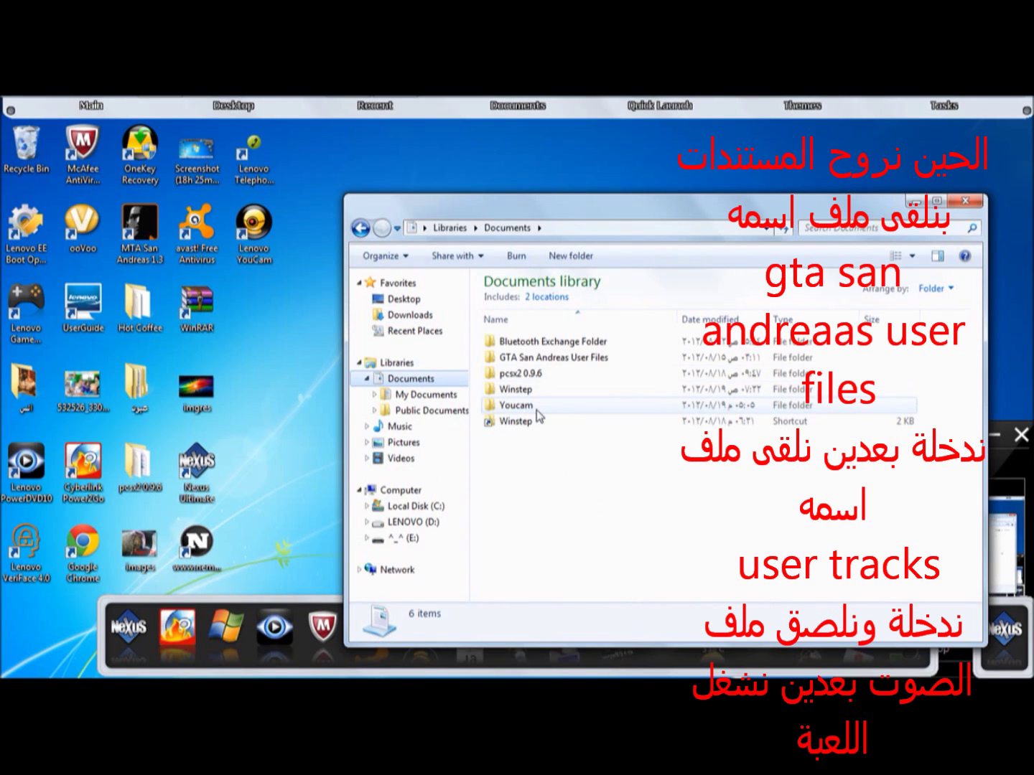
left_click(527, 361)
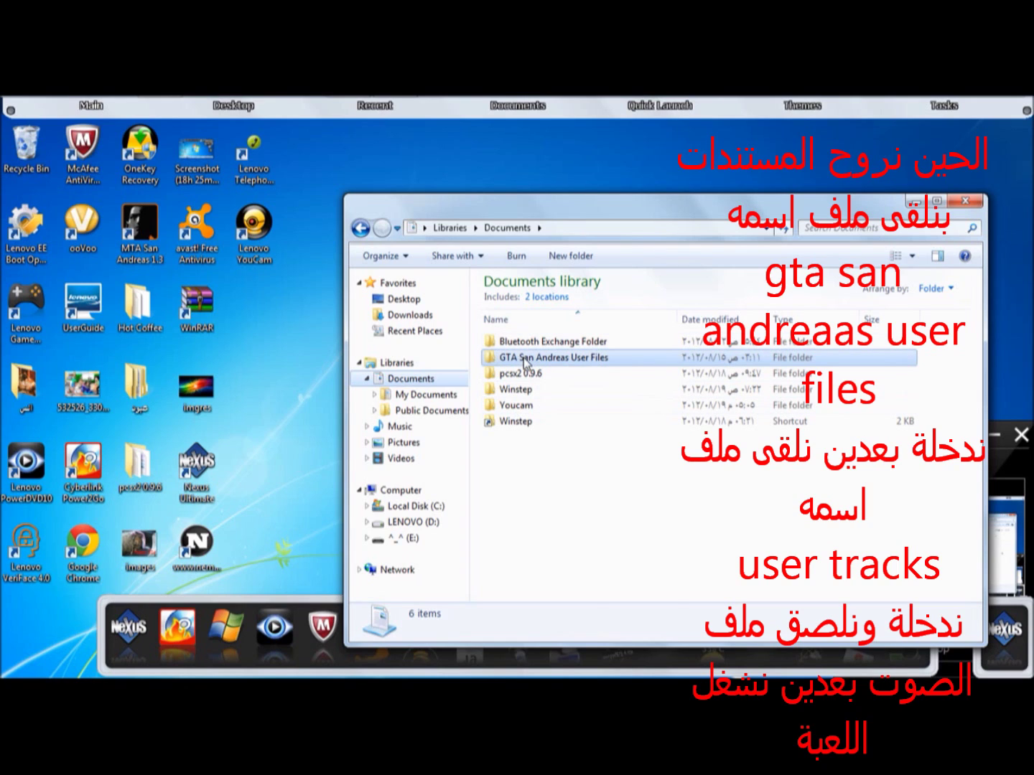
double_click(526, 361)
left_click(527, 360)
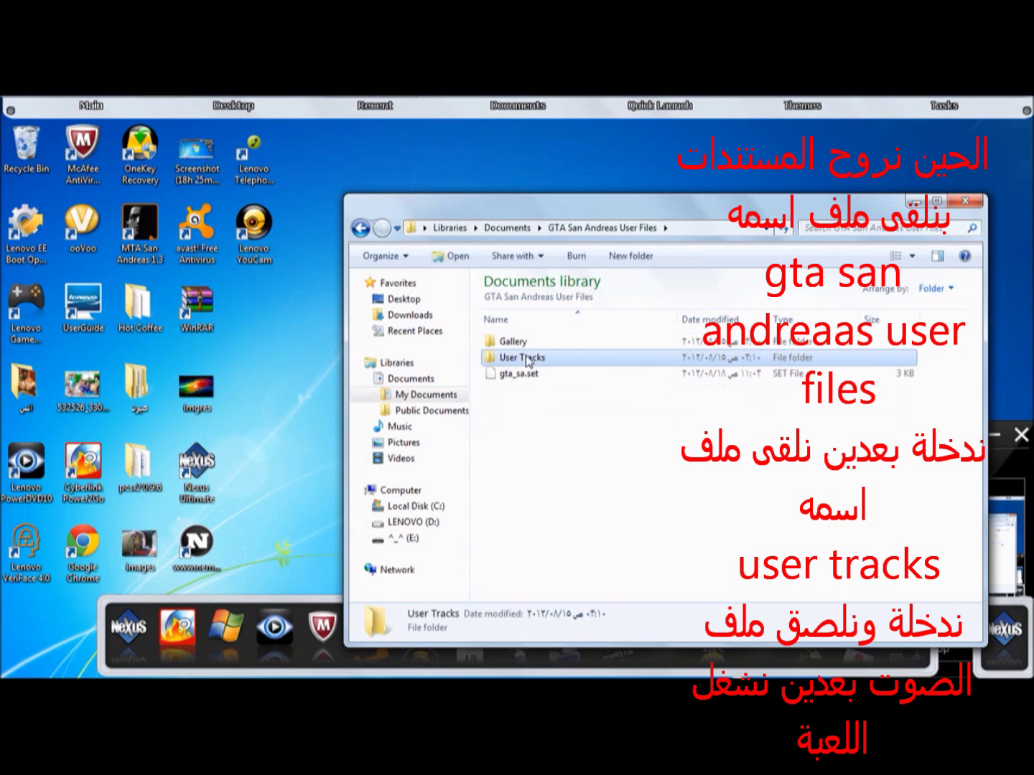
double_click(547, 359)
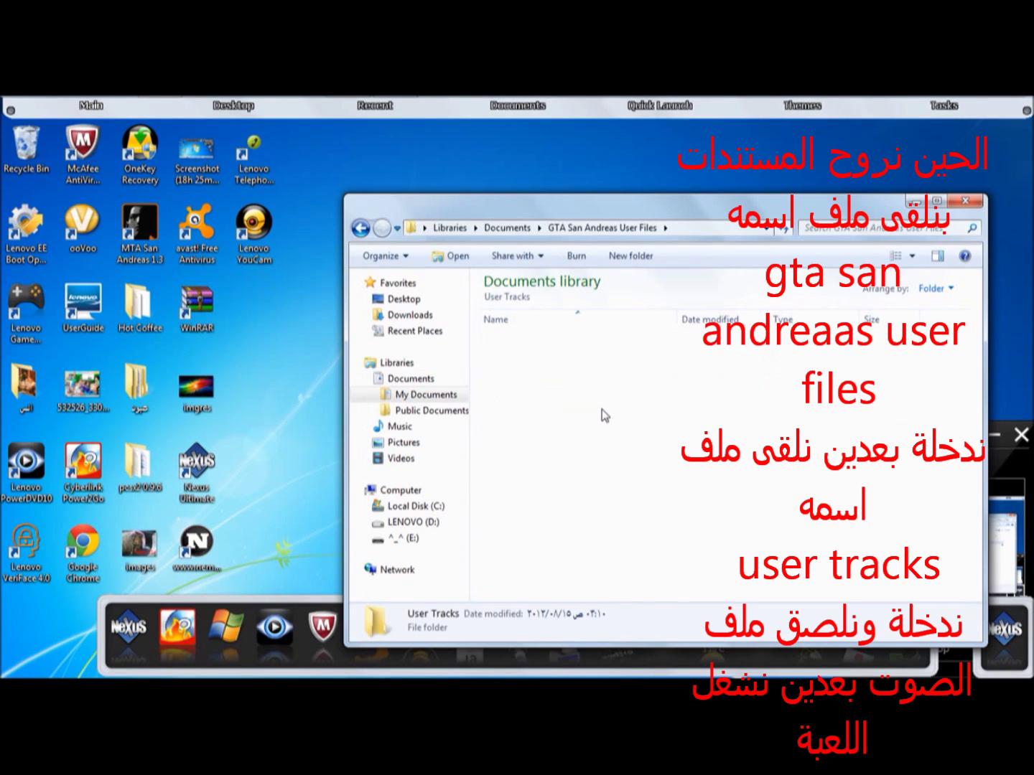
right_click(643, 394)
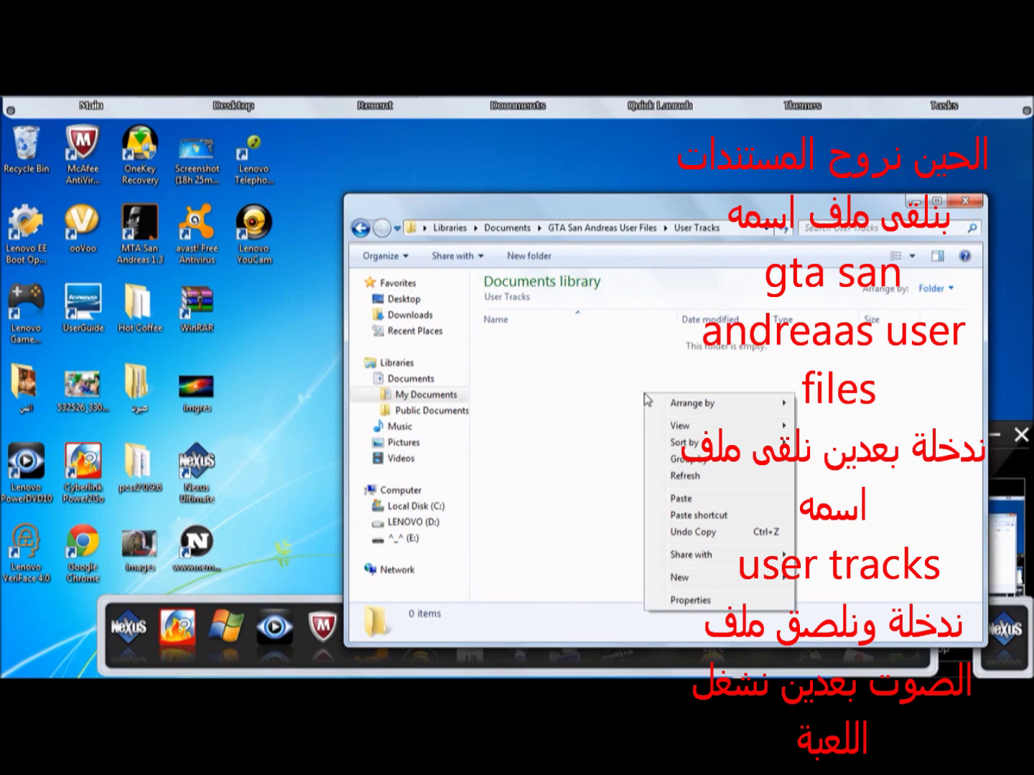
left_click(681, 501)
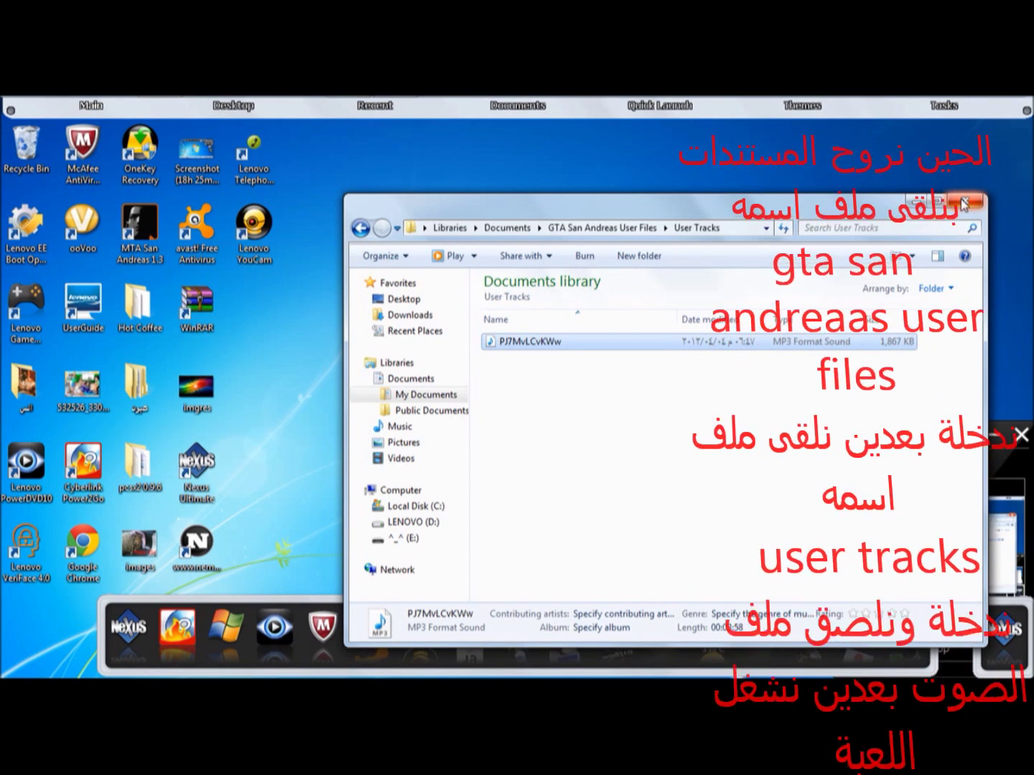
left_click(963, 204)
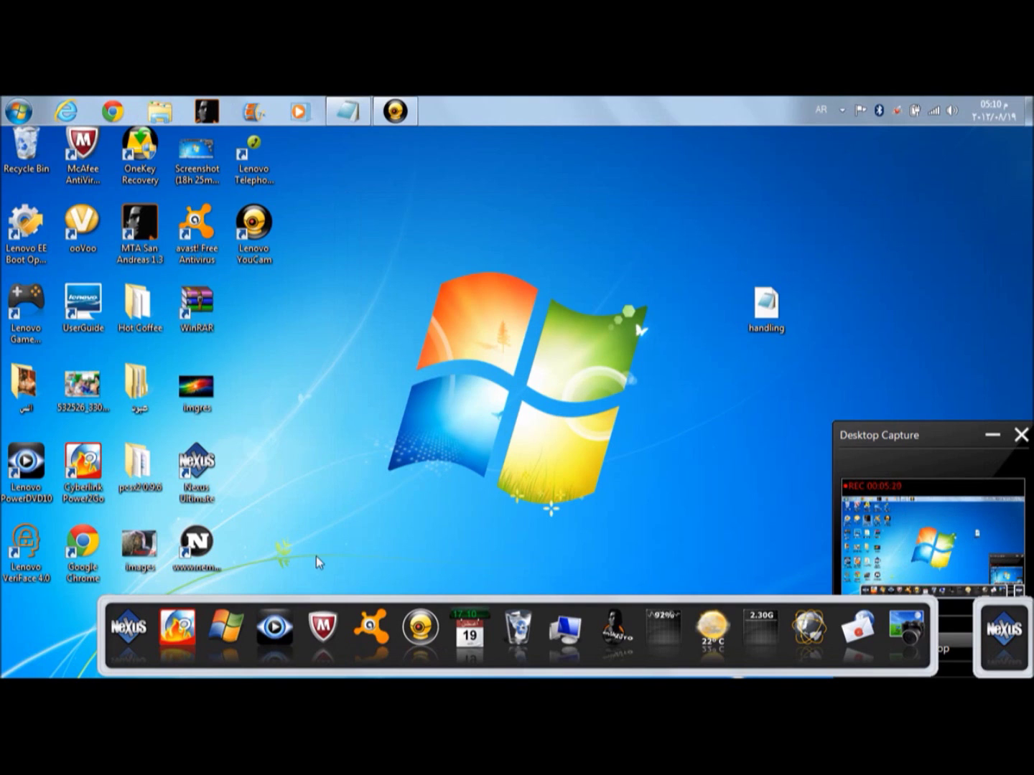
Launch the gta_sa application from the Hot Coffee folder on the desktop.
double_click(150, 324)
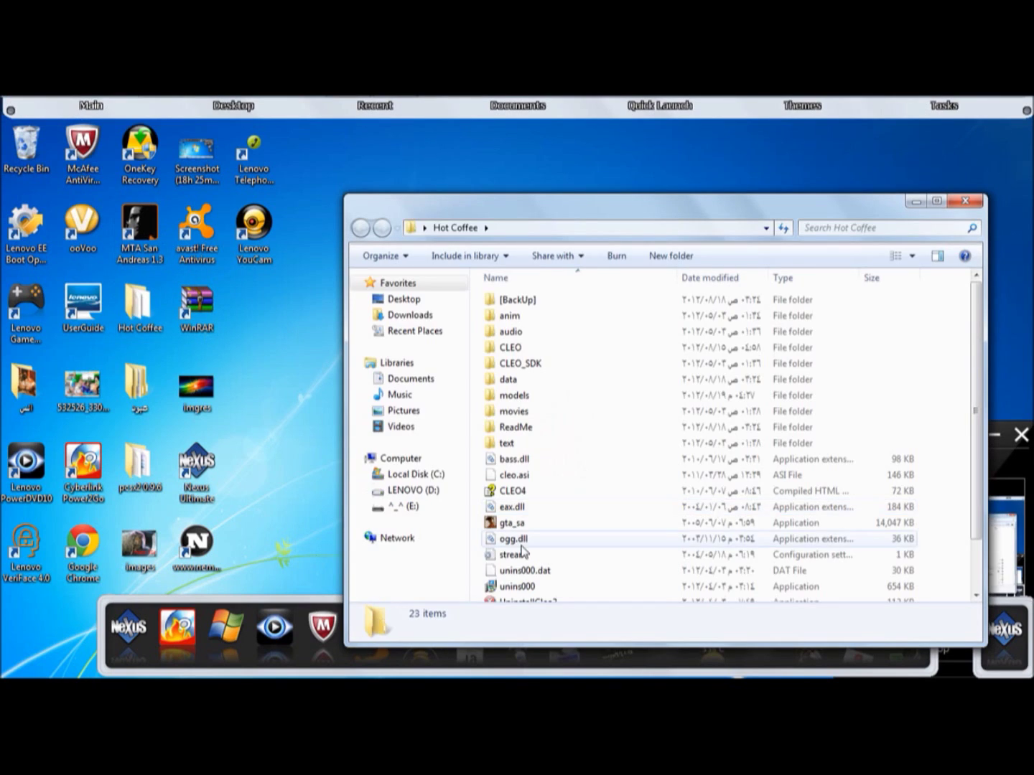
double_click(519, 526)
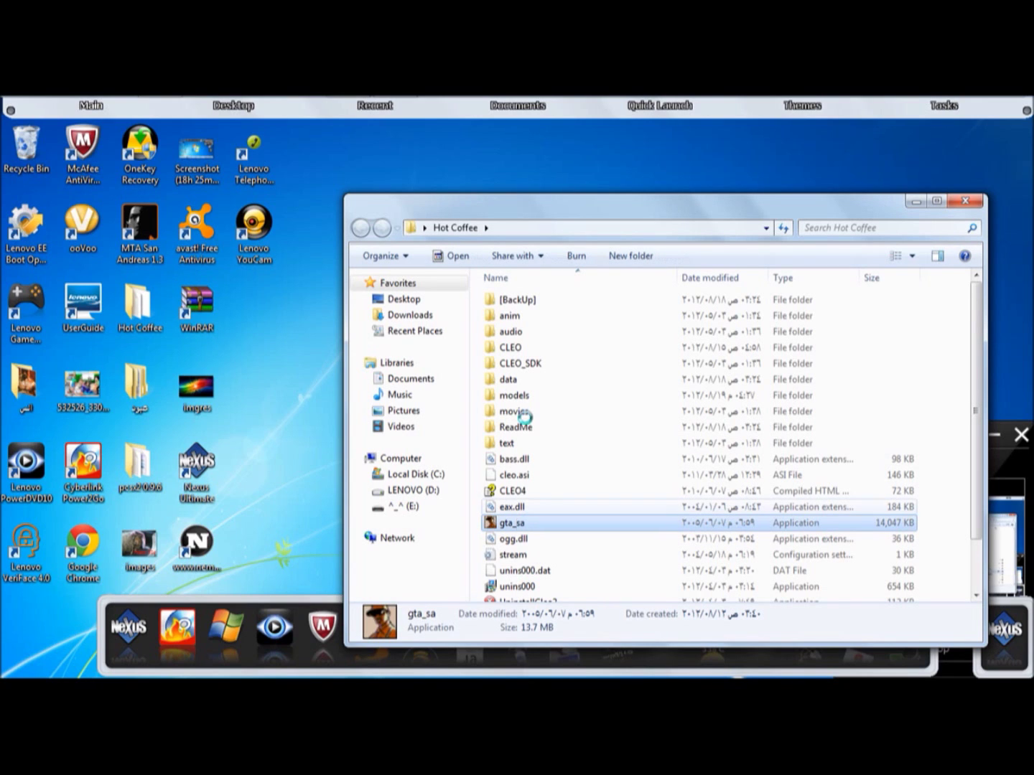
right_click(519, 521)
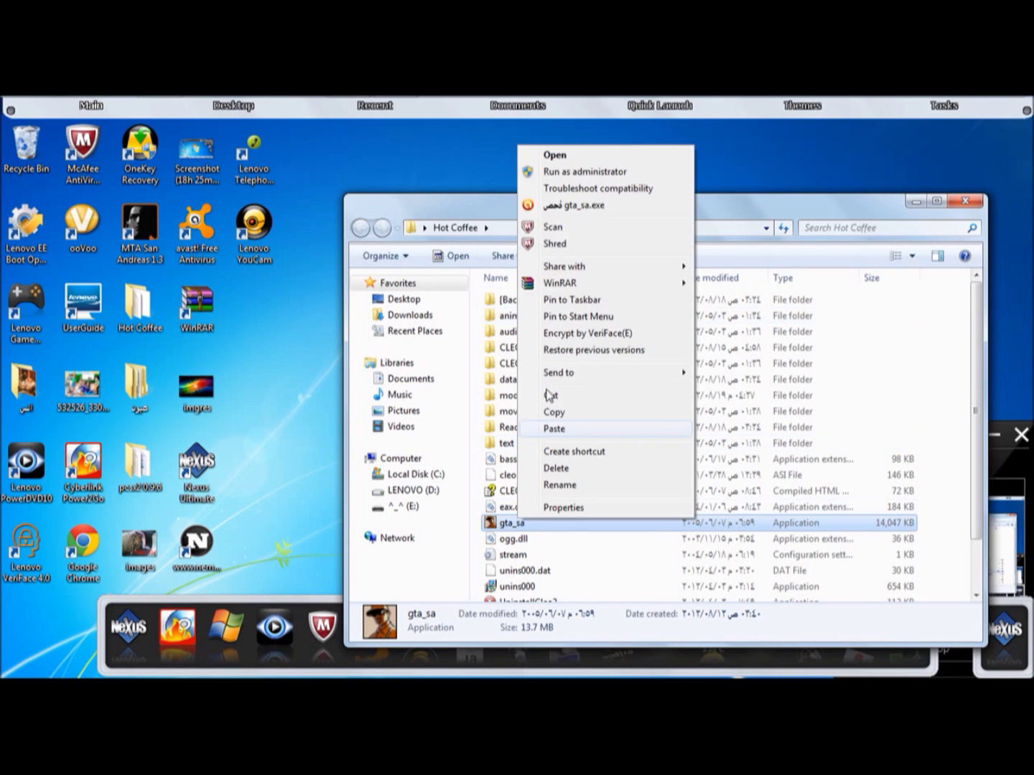
left_click(554, 156)
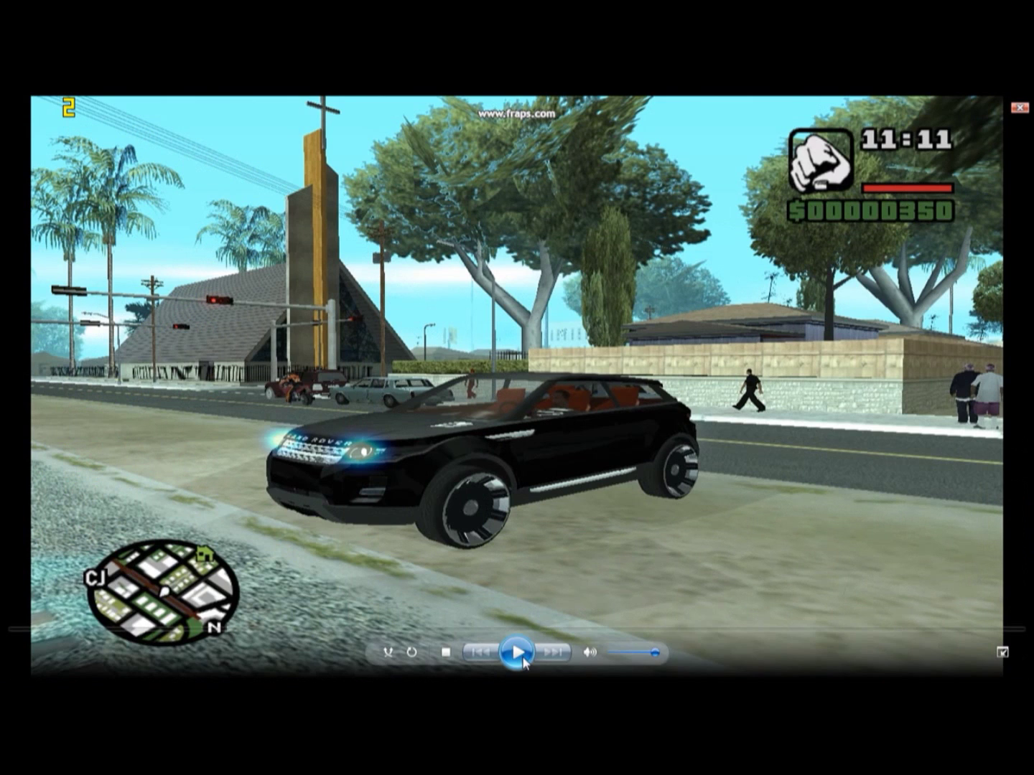
Play the recorded gameplay clip in the full-screen media player, then exit full screen and close the player.
left_click(518, 654)
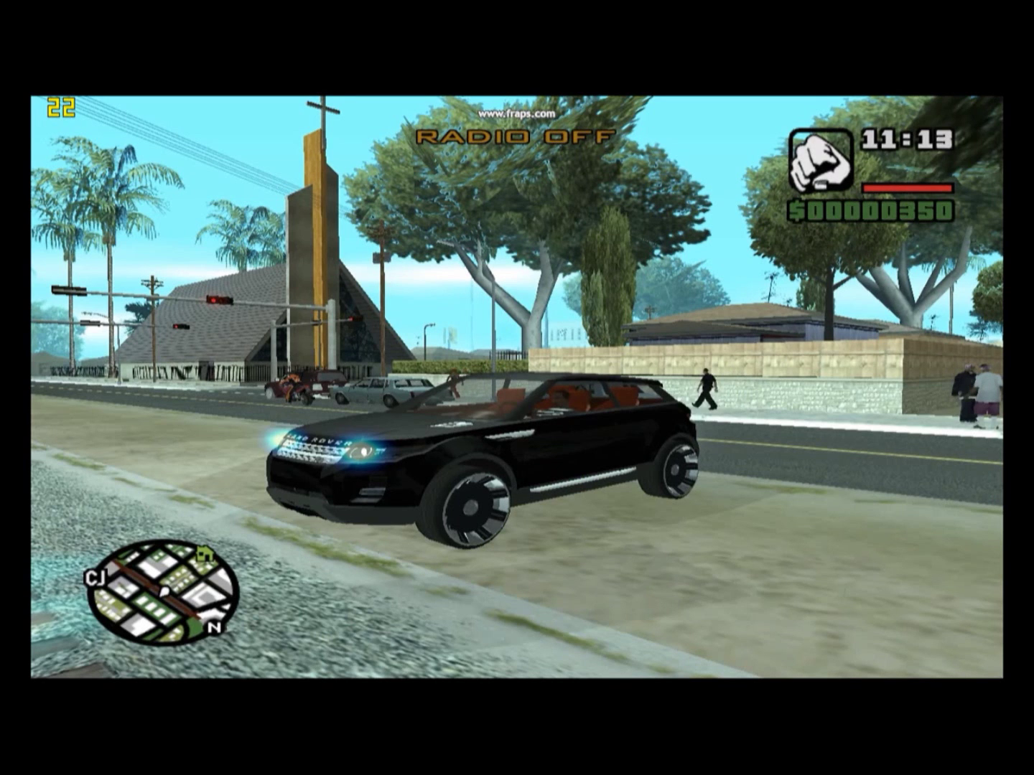
key("r")
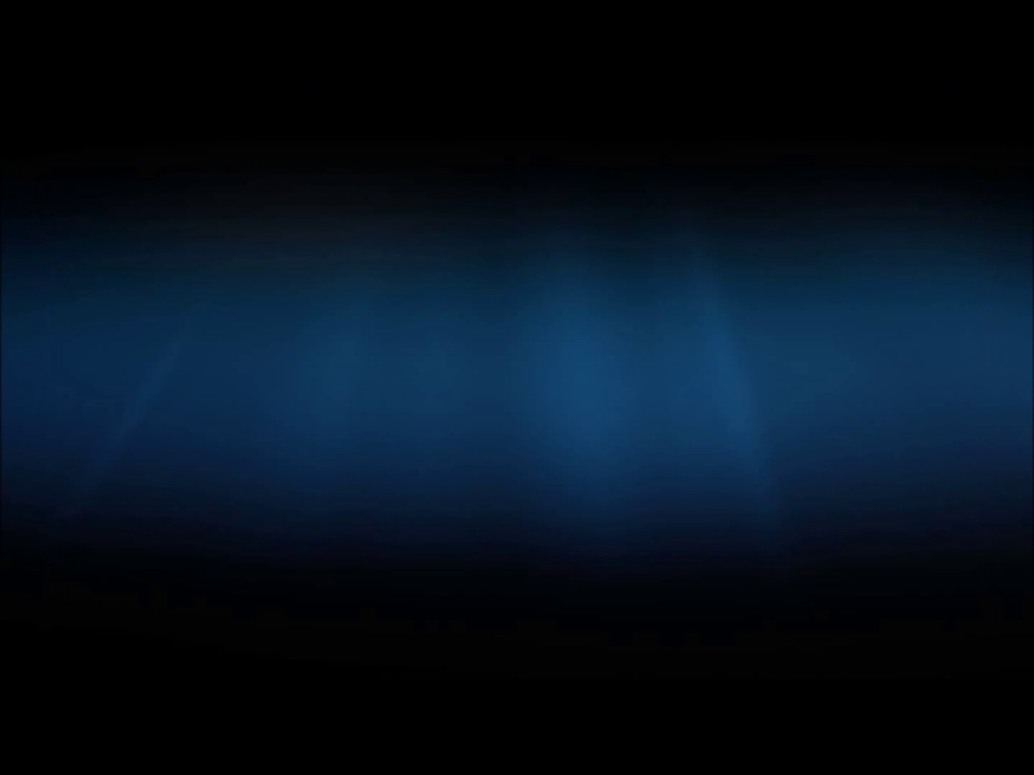
key("Escape")
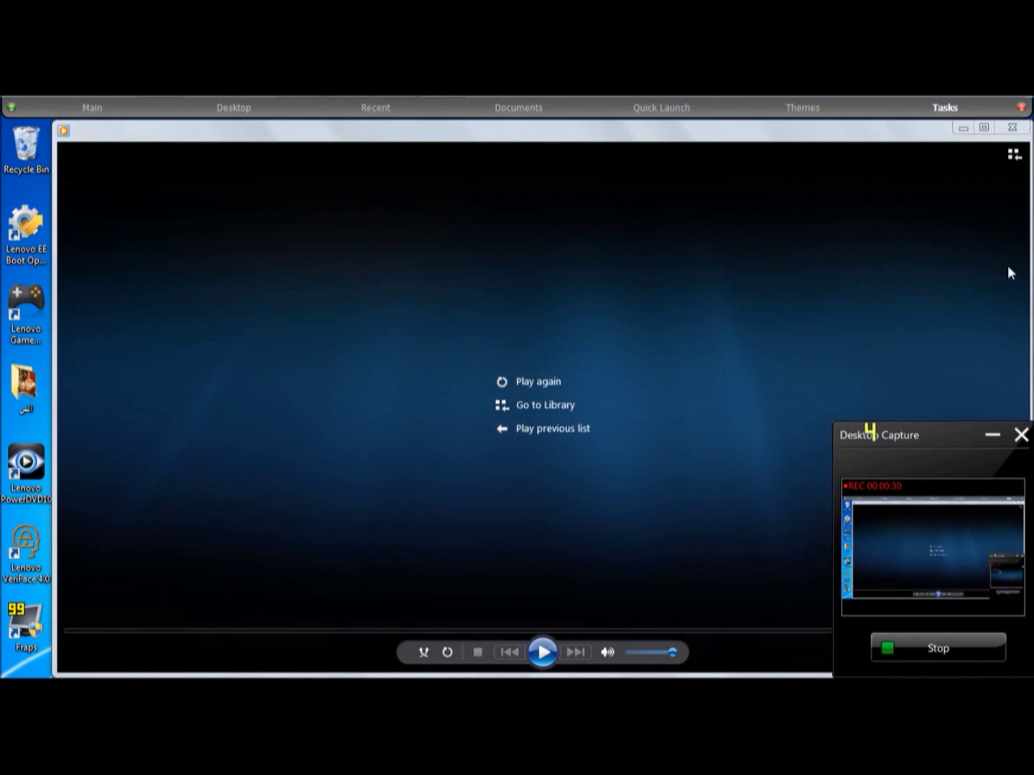
left_click(1013, 132)
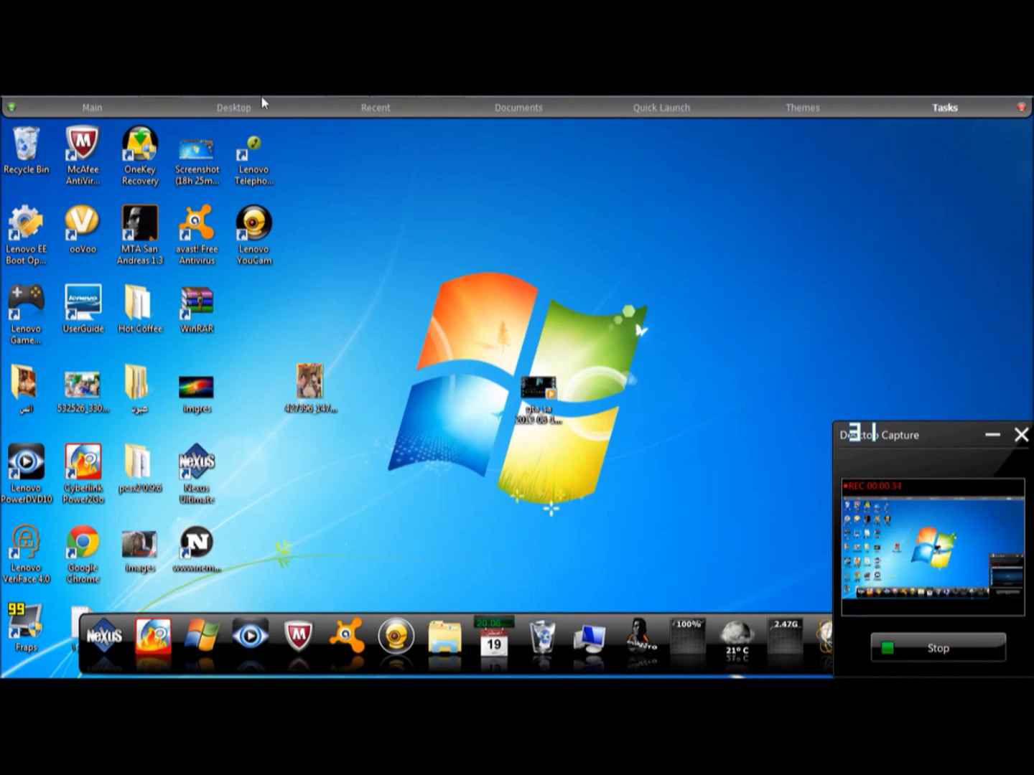
Reopen the Notepad notes and highlight the closing lines one by one, from وشكرا على المشاهدة to the author sign-off.
mouse_move(261, 97)
left_click(402, 117)
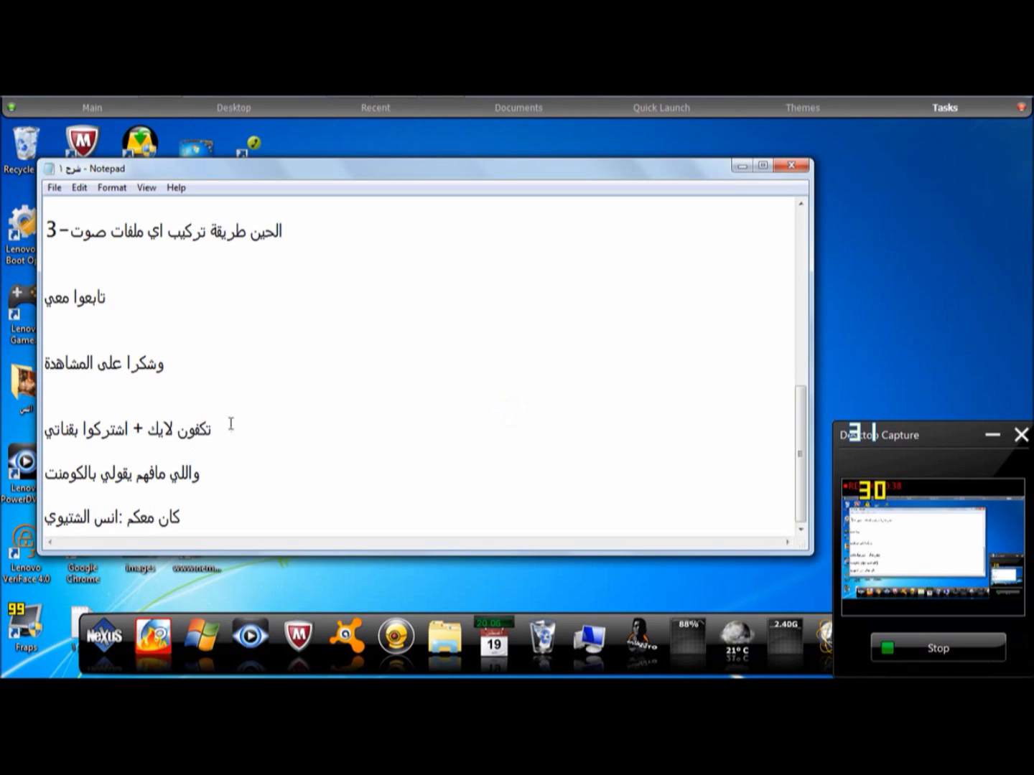
left_click_drag(166, 363, 152, 364)
left_click(165, 363)
double_click(164, 362)
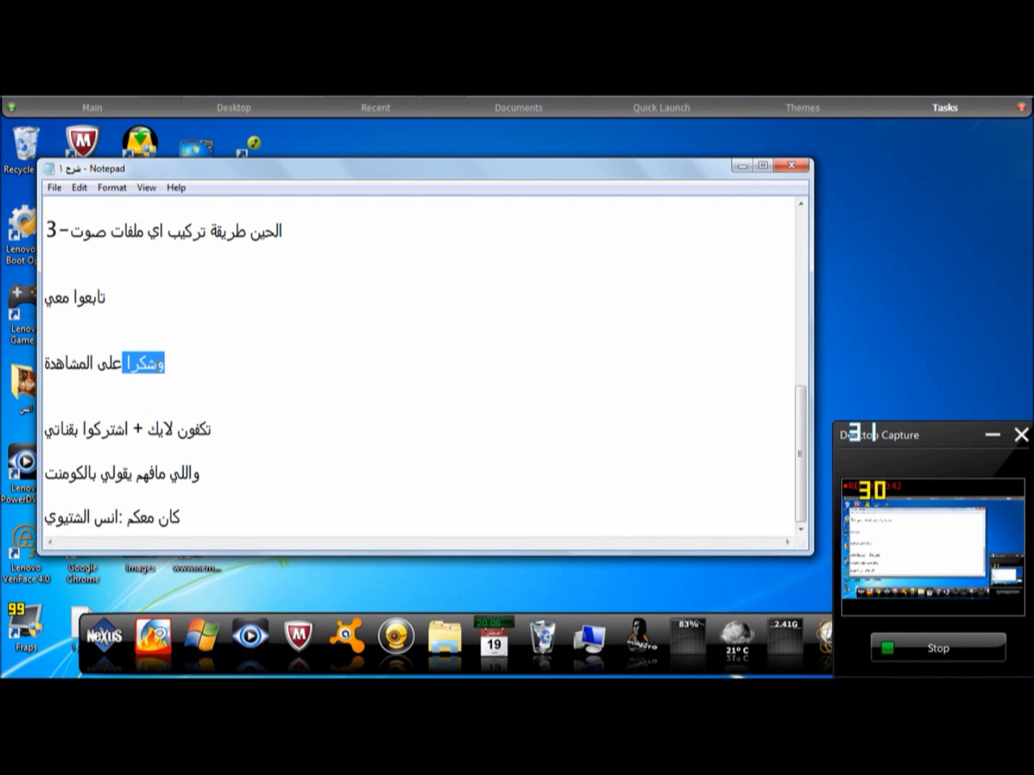
left_click_drag(172, 364, 44, 365)
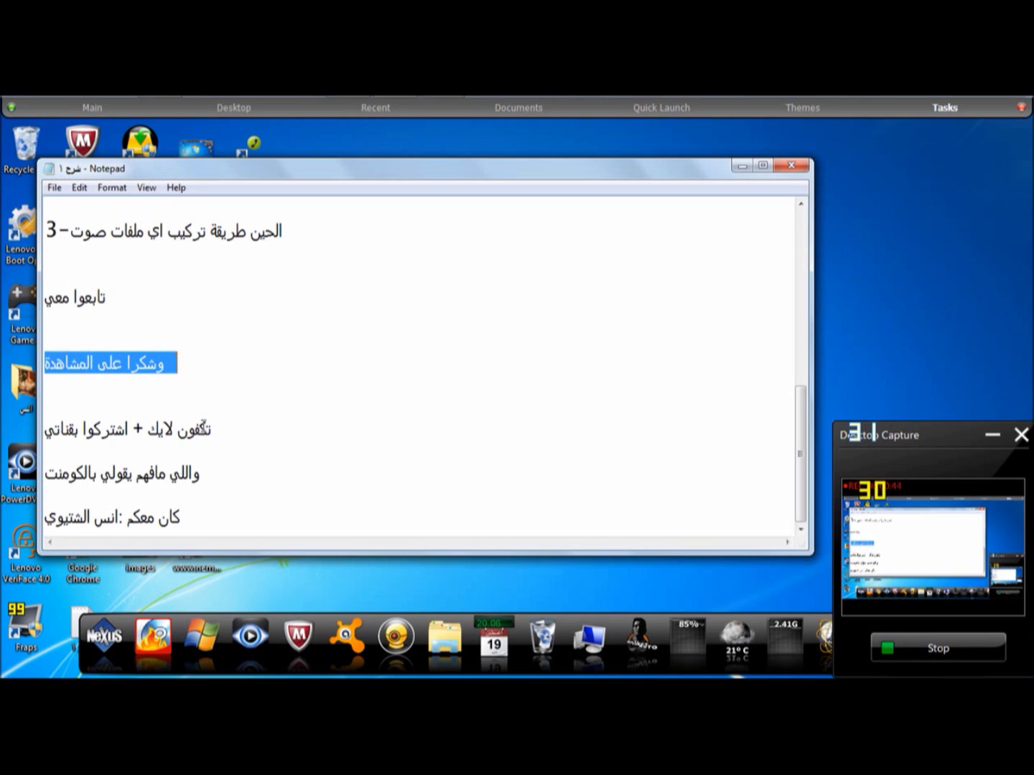
left_click_drag(213, 429, 44, 430)
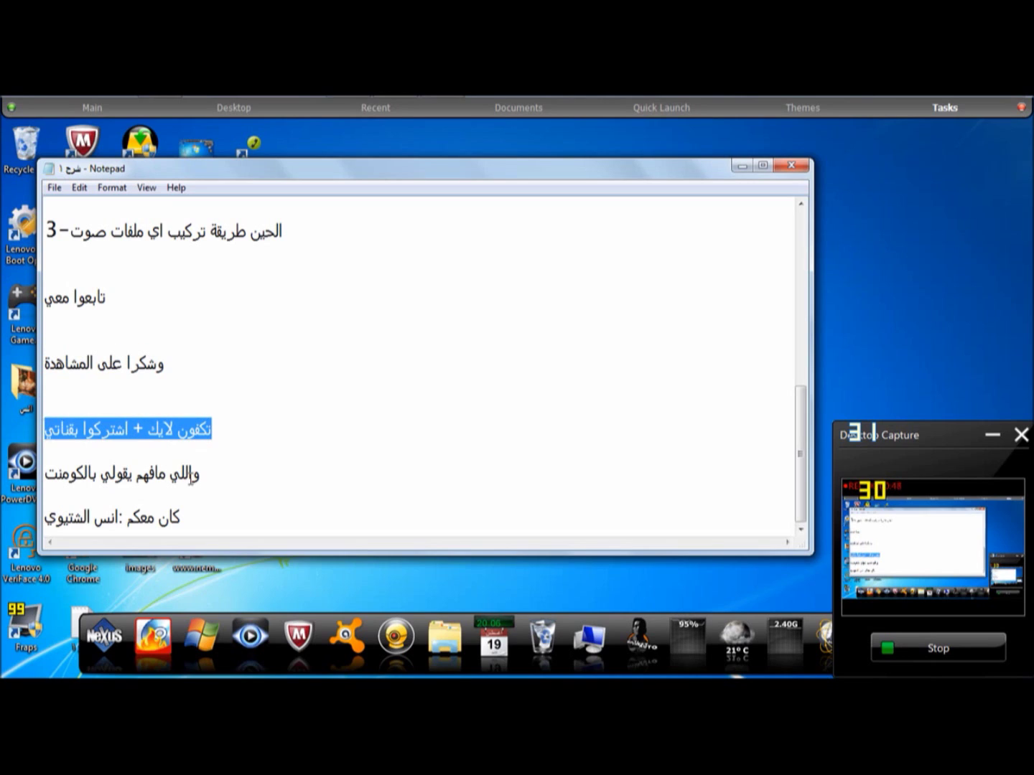
left_click_drag(202, 475, 44, 477)
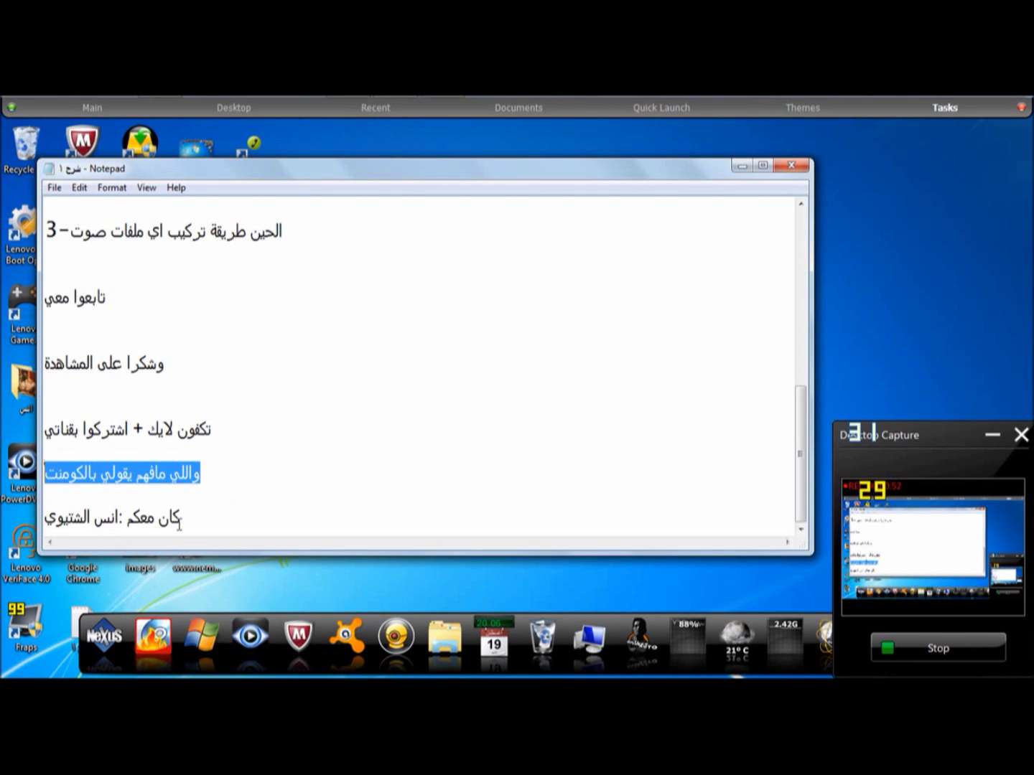
left_click_drag(178, 515, 44, 515)
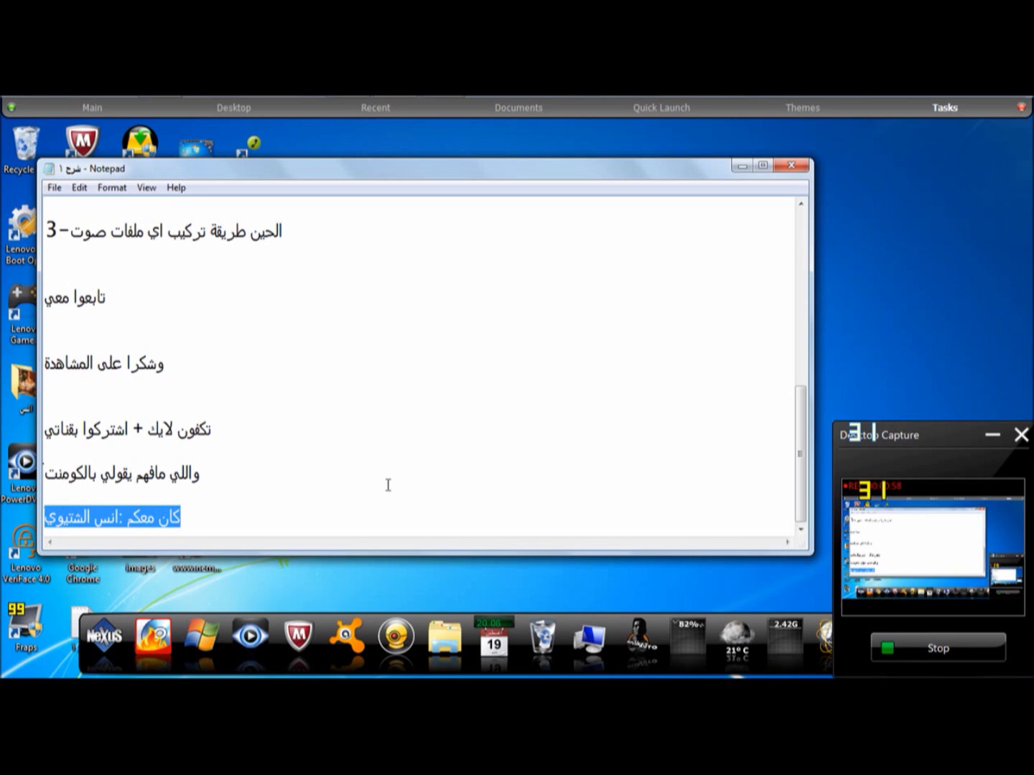